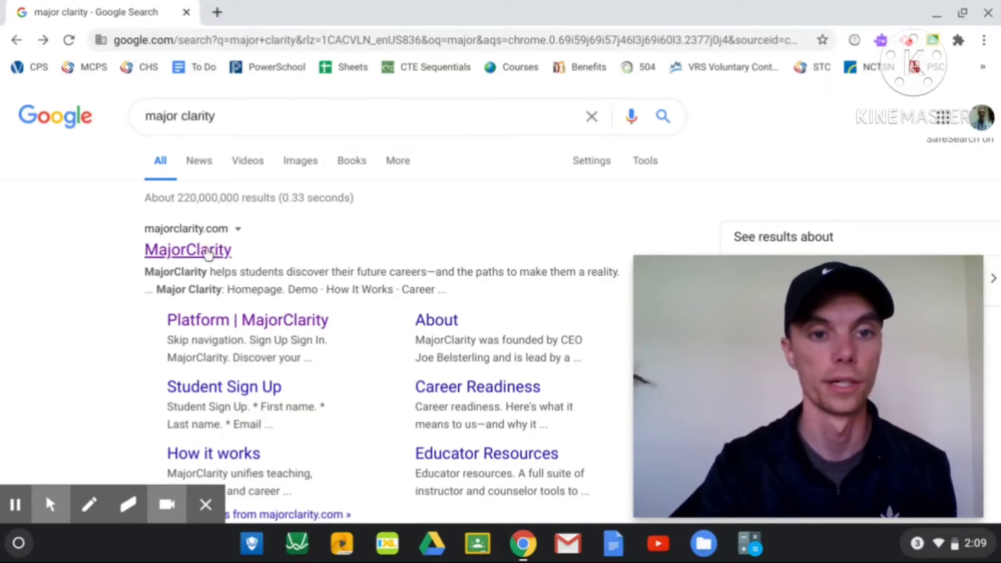
Open the MajorClarity website from the search results and sign in to the platform with the Google account
{"action": "left_click", "coordinate": [207, 255]}
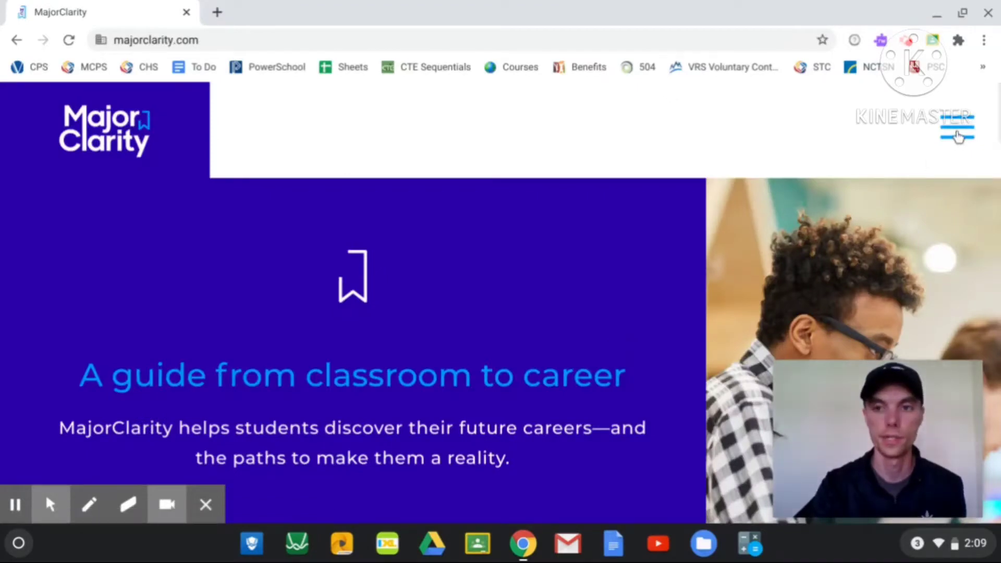
{"action": "left_click", "coordinate": [958, 128]}
{"action": "left_click", "coordinate": [471, 459]}
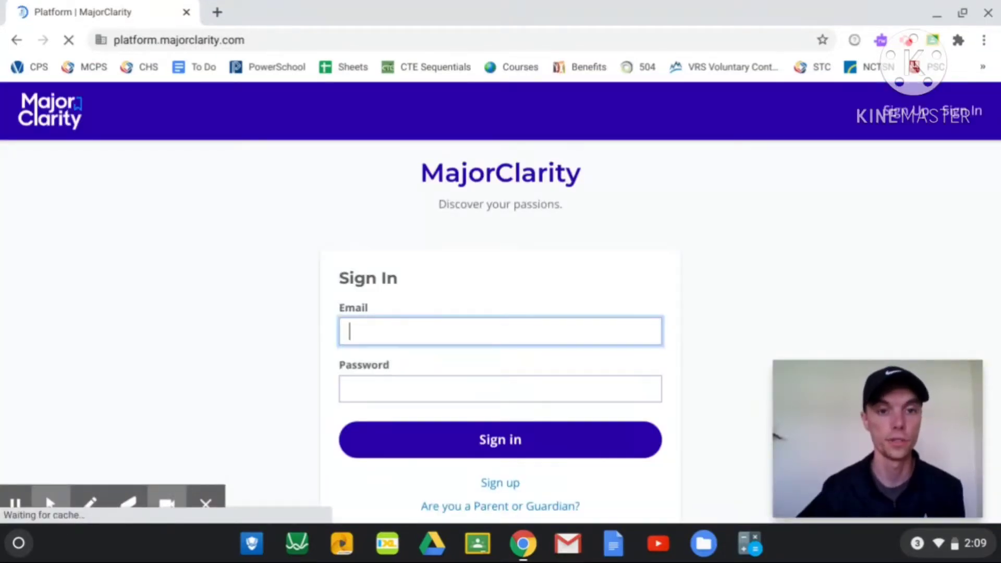
{"action": "scroll", "coordinate": [500, 331], "scroll_direction": "down", "scroll_amount": 6}
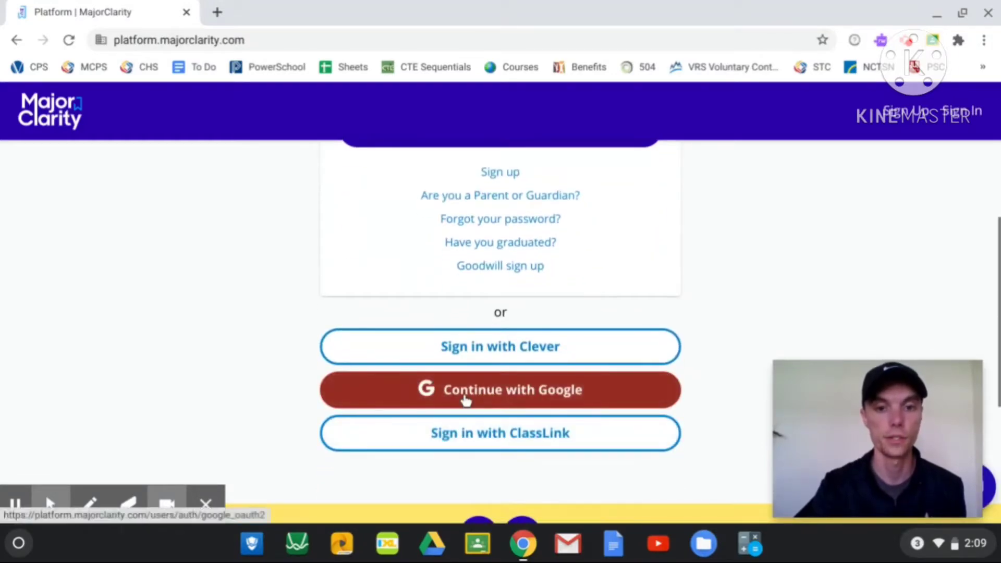
{"action": "left_click", "coordinate": [466, 400]}
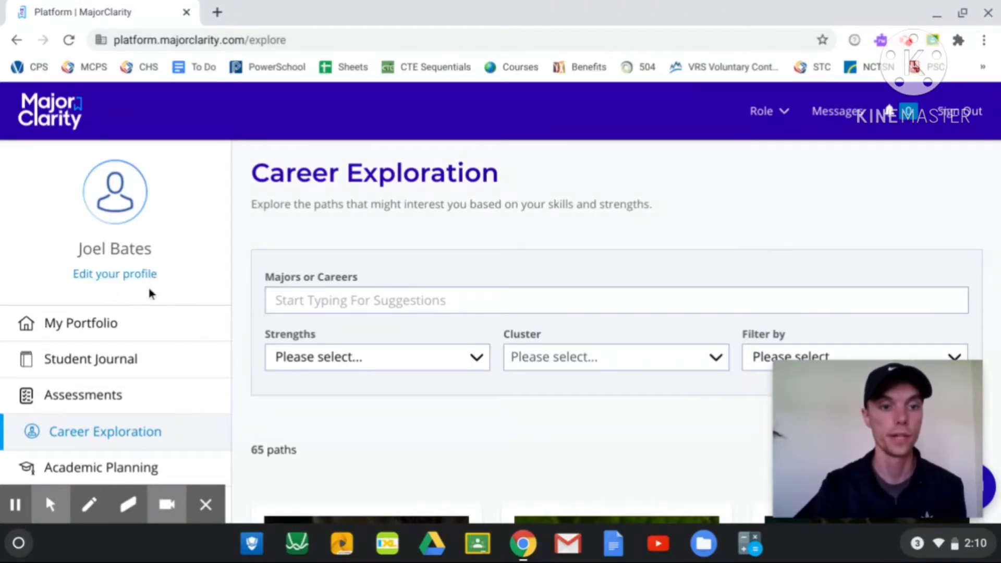
{"action": "scroll", "coordinate": [123, 327], "scroll_direction": "down", "scroll_amount": 4}
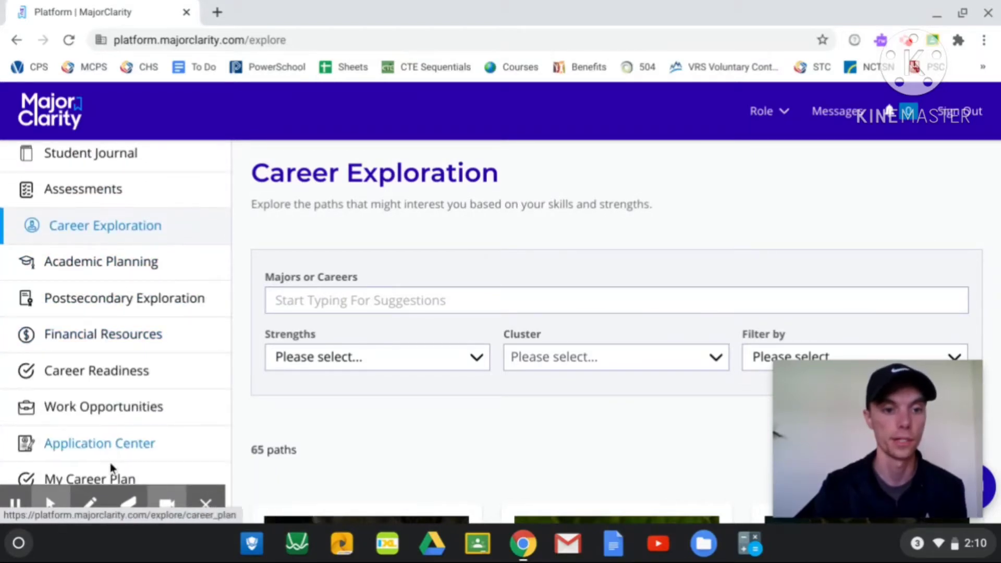
{"action": "left_click", "coordinate": [206, 507]}
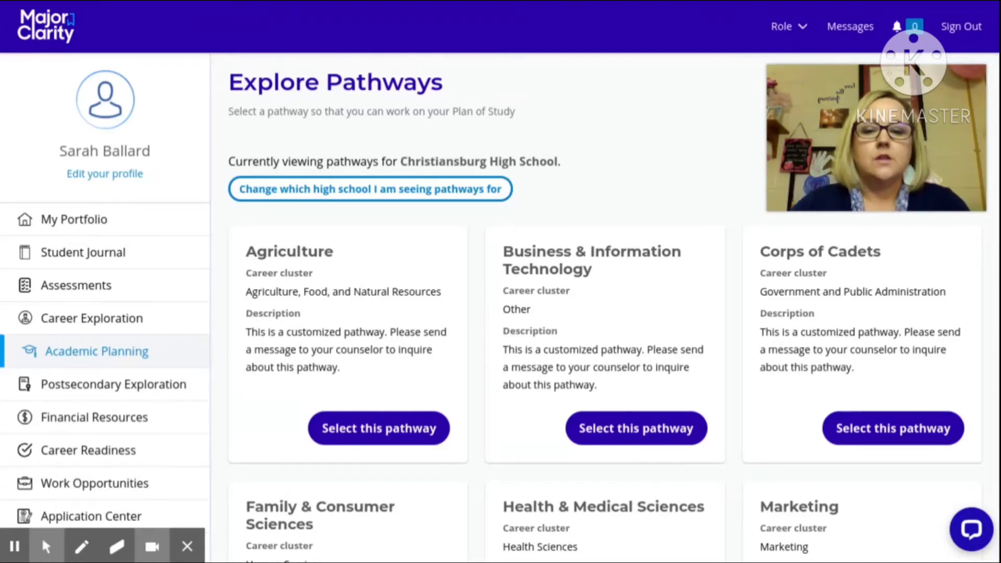
Look through the Christiansburg High School pathways and select the Business & Information Technology pathway
{"action": "scroll", "coordinate": [309, 426], "scroll_direction": "down", "scroll_amount": 5}
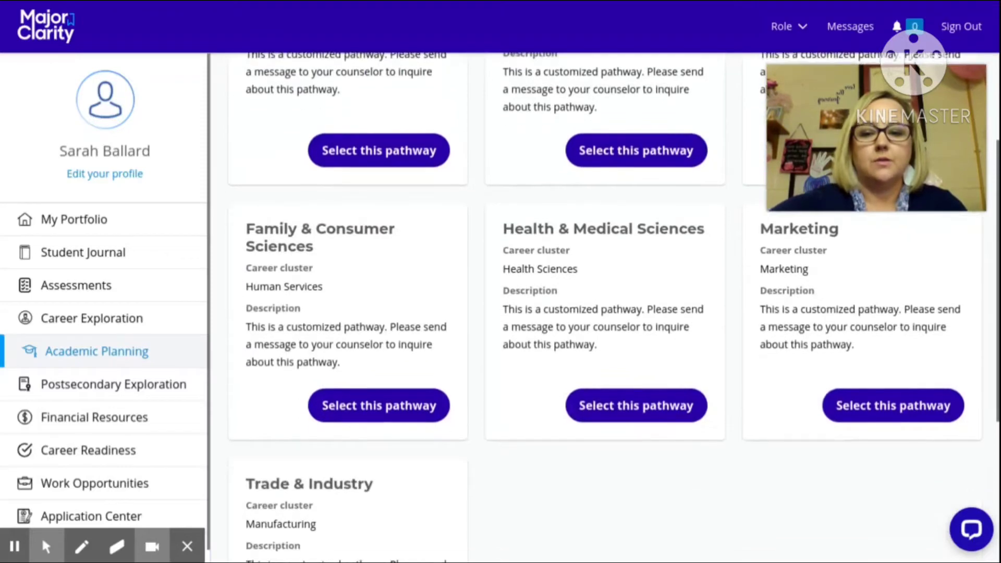
{"action": "scroll", "coordinate": [382, 297], "scroll_direction": "up", "scroll_amount": 4}
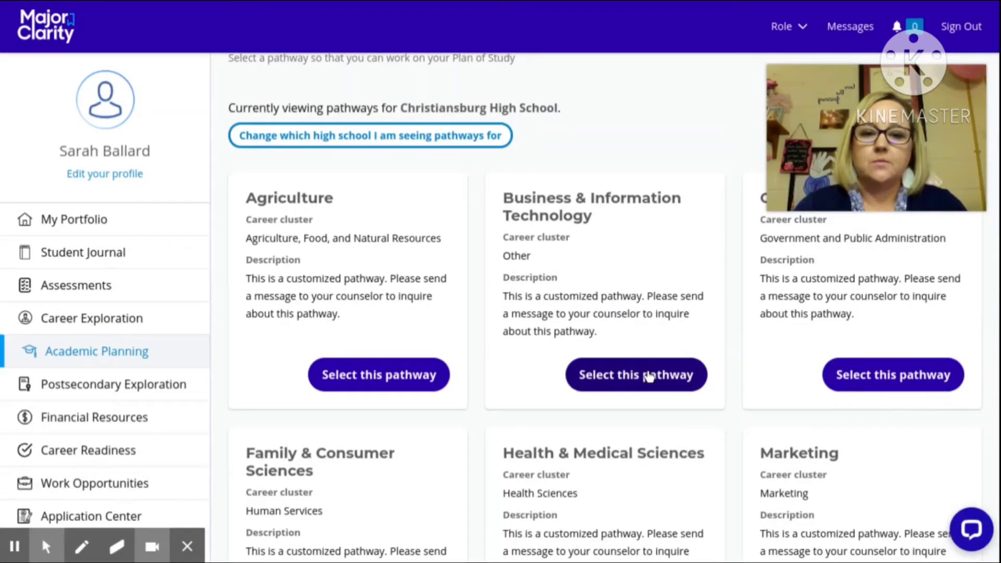
{"action": "left_click", "coordinate": [649, 376]}
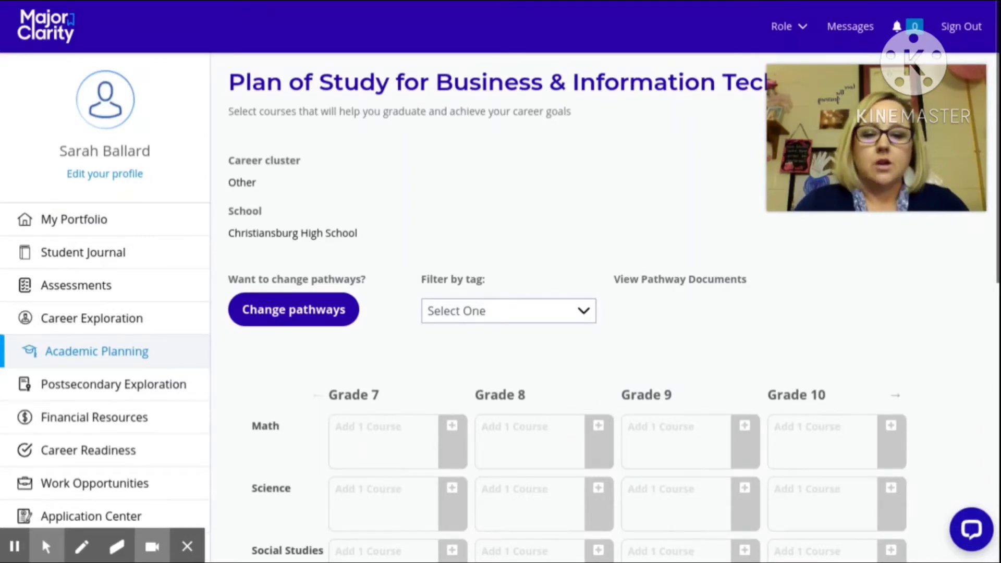
Add Algebra I as the Grade 9 math course and Earth Science as the Grade 9 science course
{"action": "left_click", "coordinate": [688, 437]}
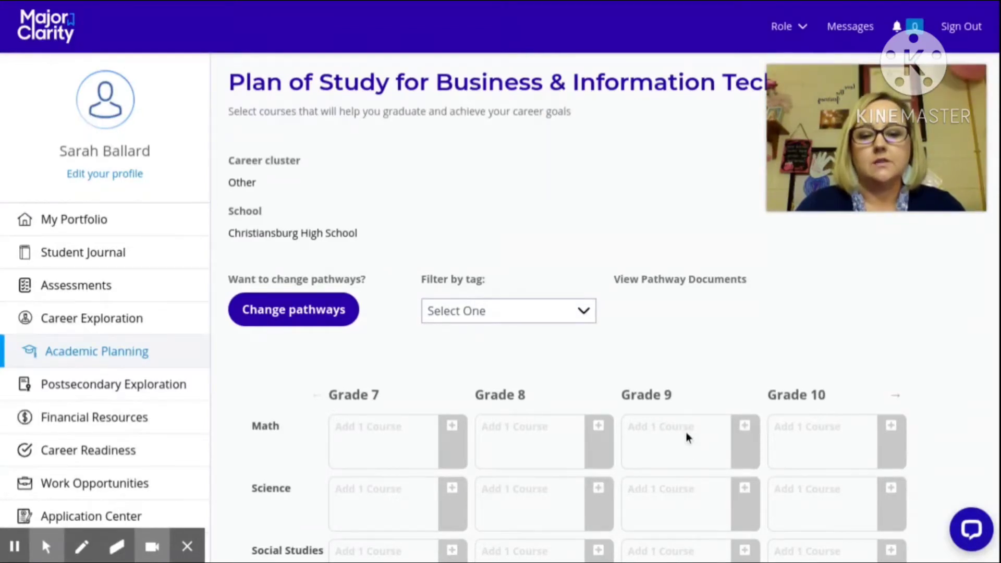
{"action": "left_click", "coordinate": [747, 434]}
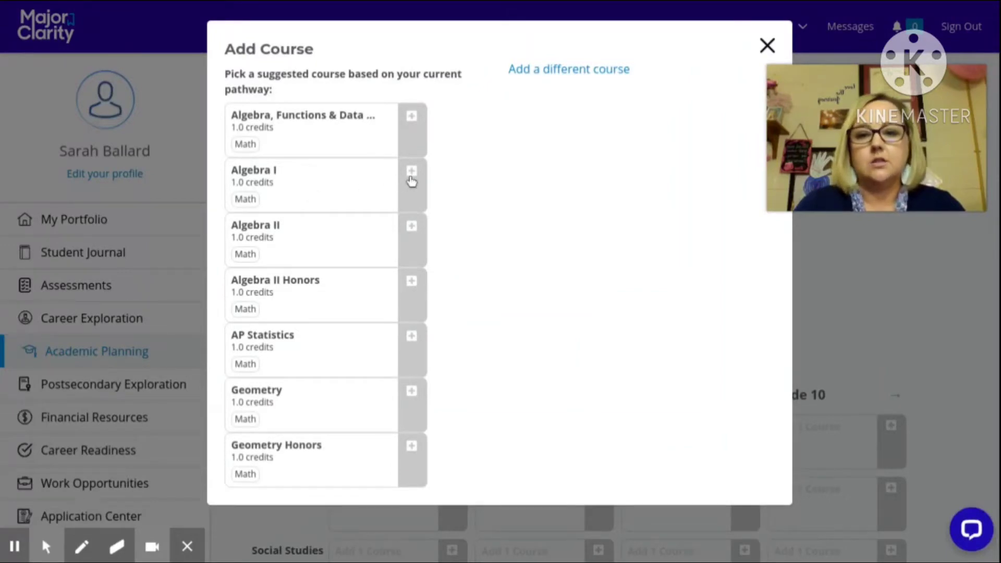
{"action": "left_click", "coordinate": [411, 177]}
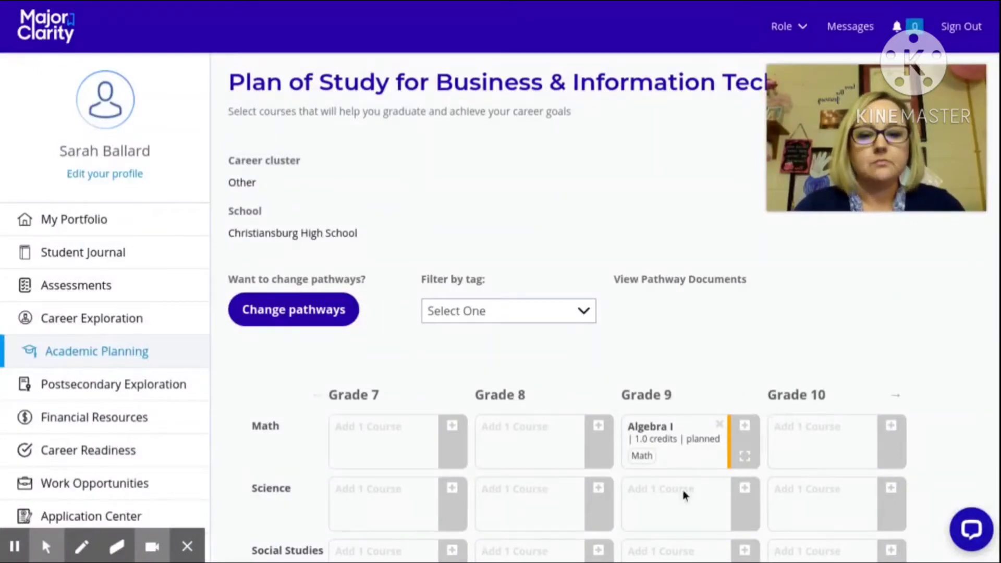
{"action": "left_click", "coordinate": [744, 489]}
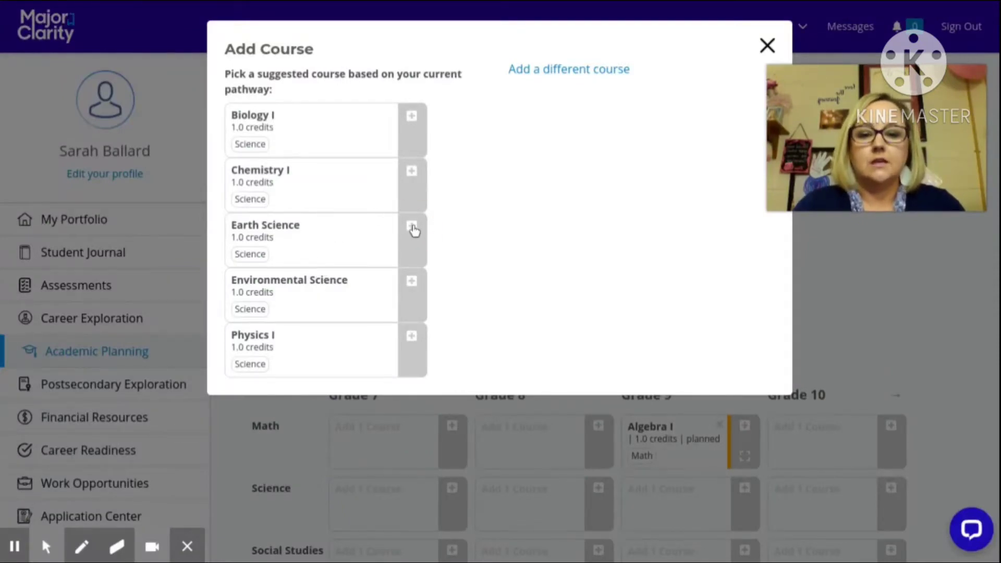
{"action": "left_click", "coordinate": [413, 227]}
Add Geometry as the Grade 10 math course and Biology I Honors as the Grade 10 science course
{"action": "scroll", "coordinate": [530, 399], "scroll_direction": "down", "scroll_amount": 1}
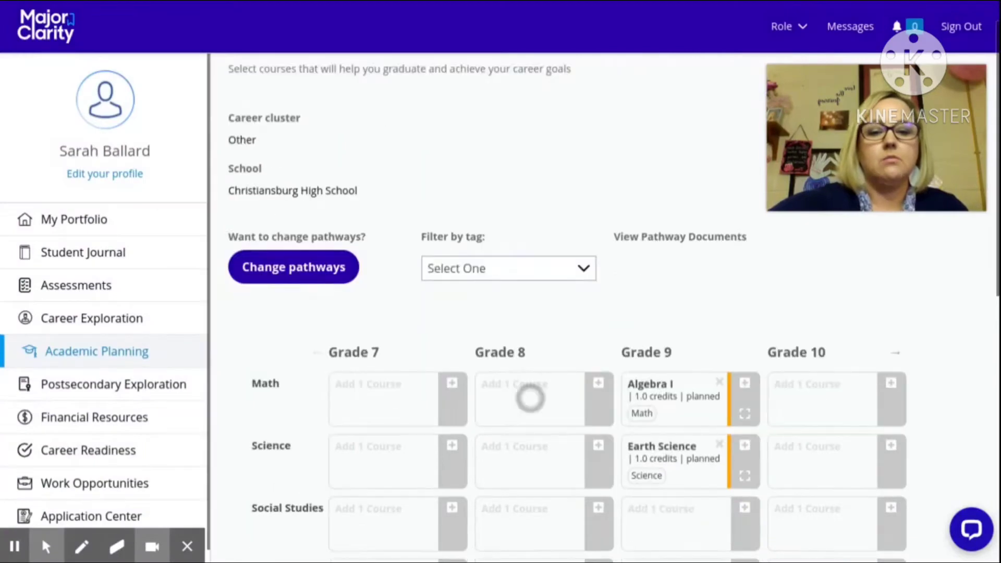
{"action": "scroll", "coordinate": [530, 399], "scroll_direction": "down", "scroll_amount": 2}
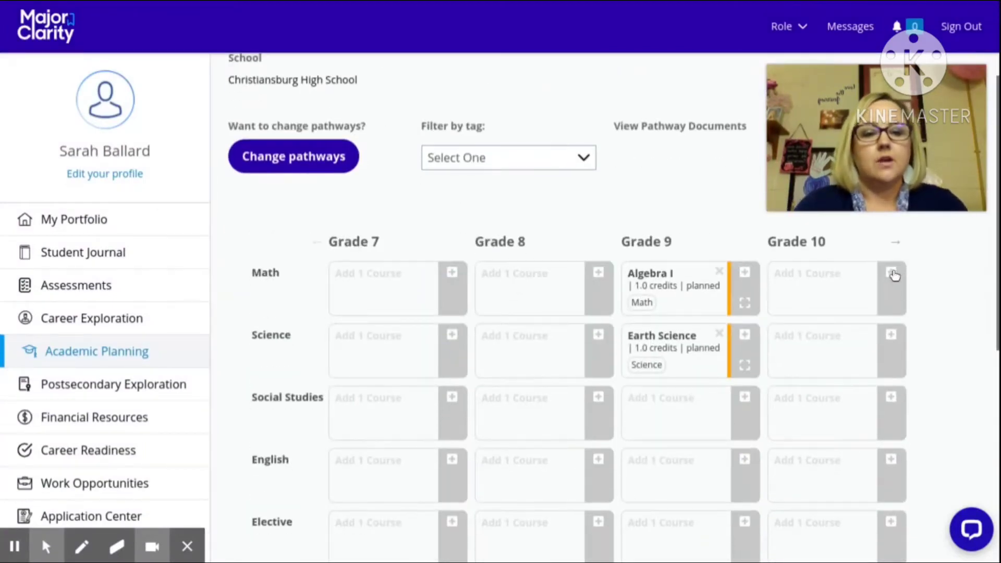
{"action": "left_click", "coordinate": [893, 274]}
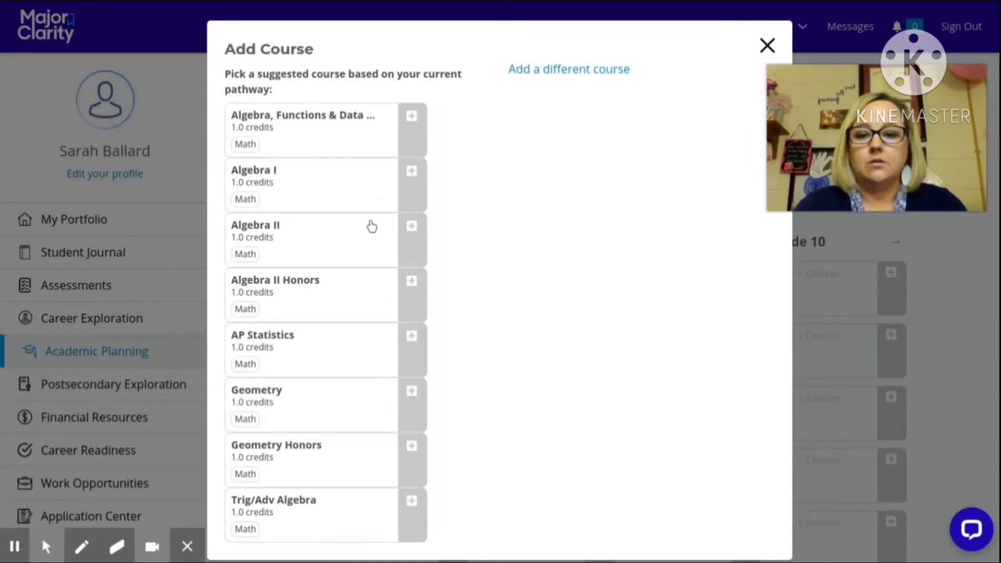
{"action": "left_click", "coordinate": [418, 397]}
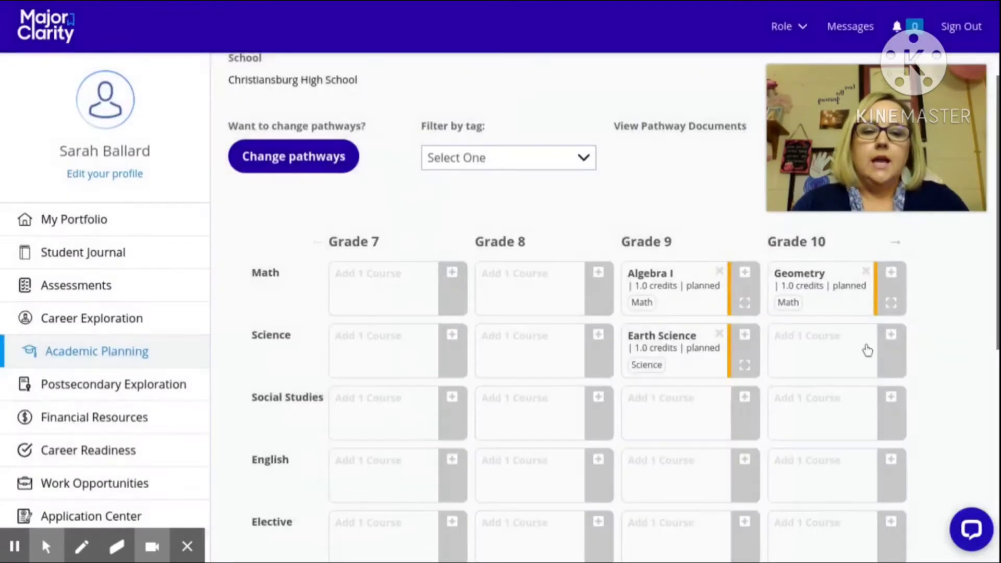
{"action": "left_click", "coordinate": [894, 337]}
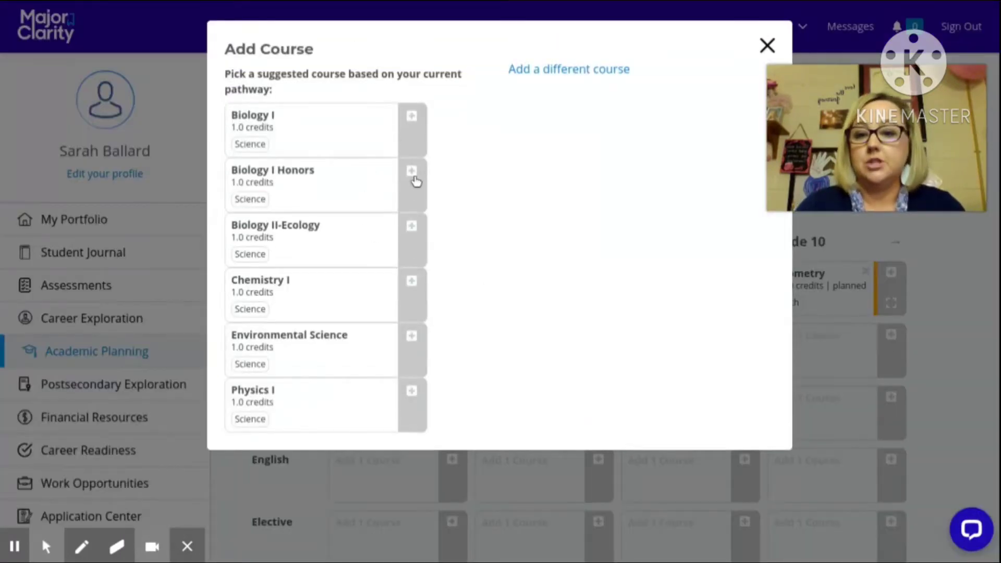
{"action": "left_click", "coordinate": [415, 177]}
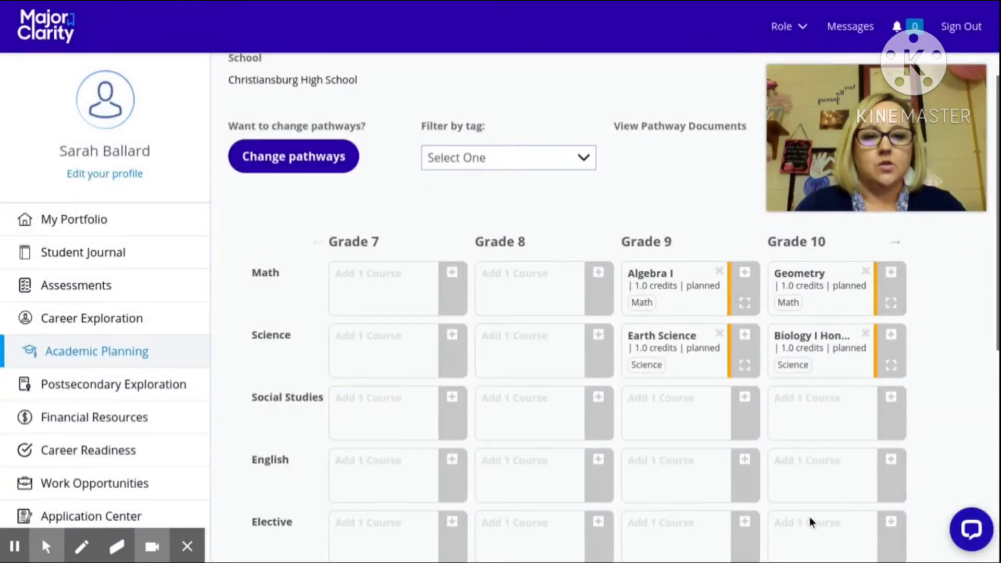
Add Algebra II as the Grade 11 math course and Trig/Adv Algebra as the Grade 12 math course
{"action": "left_click", "coordinate": [897, 244]}
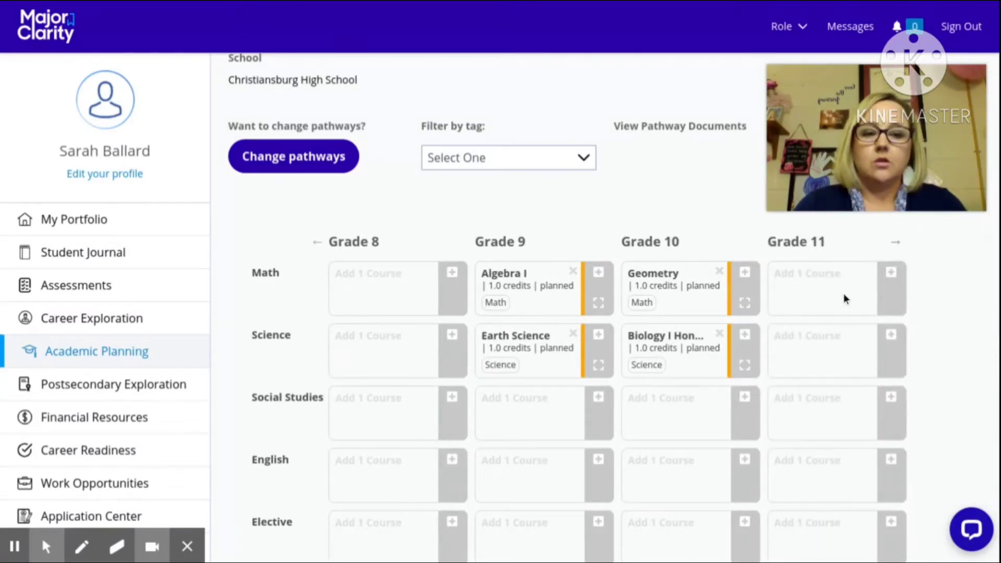
{"action": "left_click", "coordinate": [895, 241]}
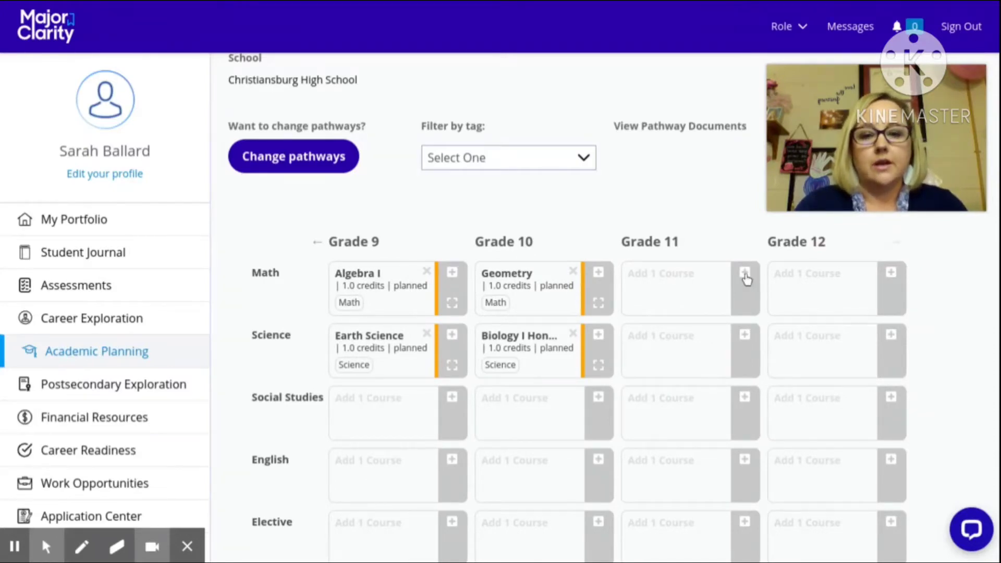
{"action": "left_click", "coordinate": [746, 277]}
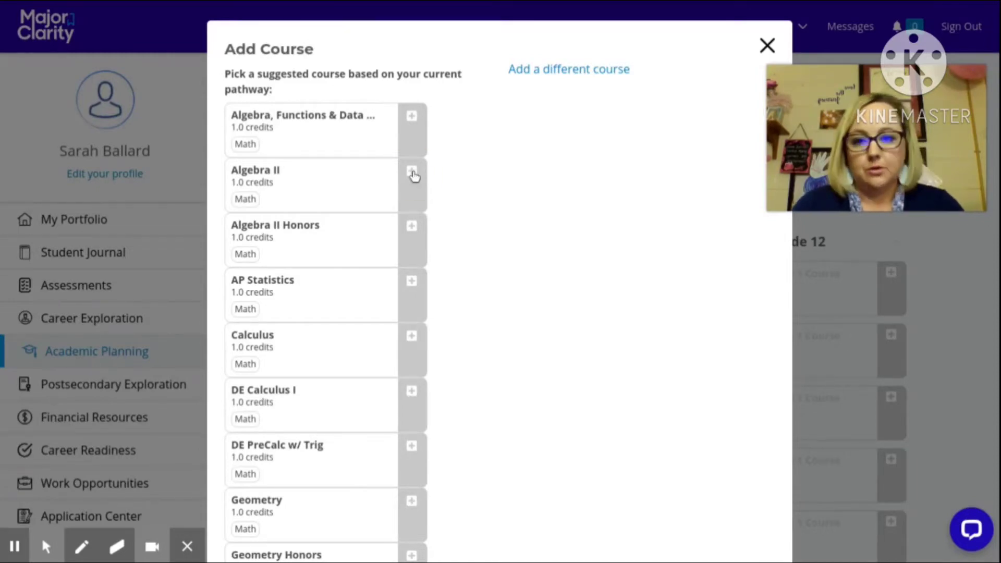
{"action": "left_click", "coordinate": [412, 173]}
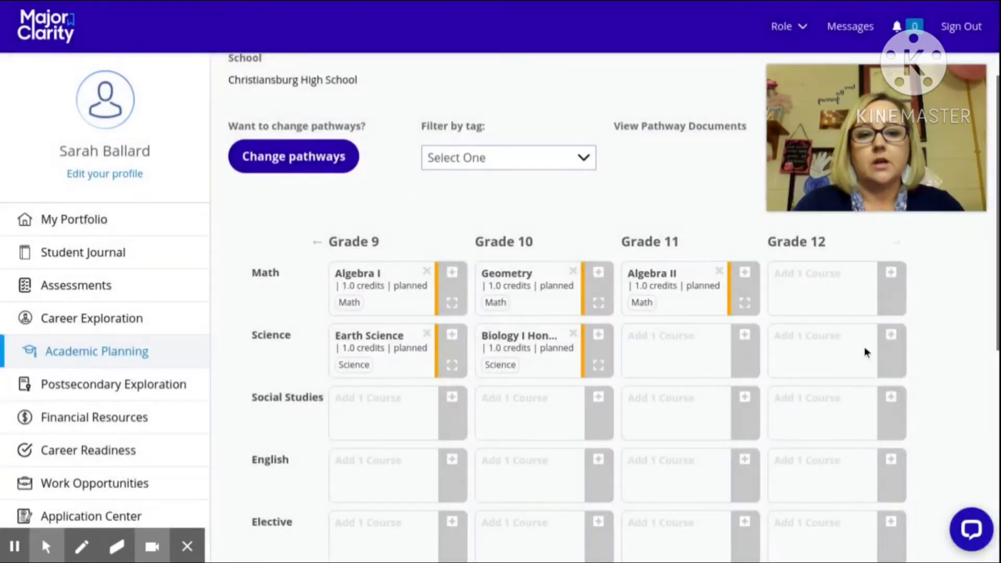
{"action": "left_click", "coordinate": [893, 274]}
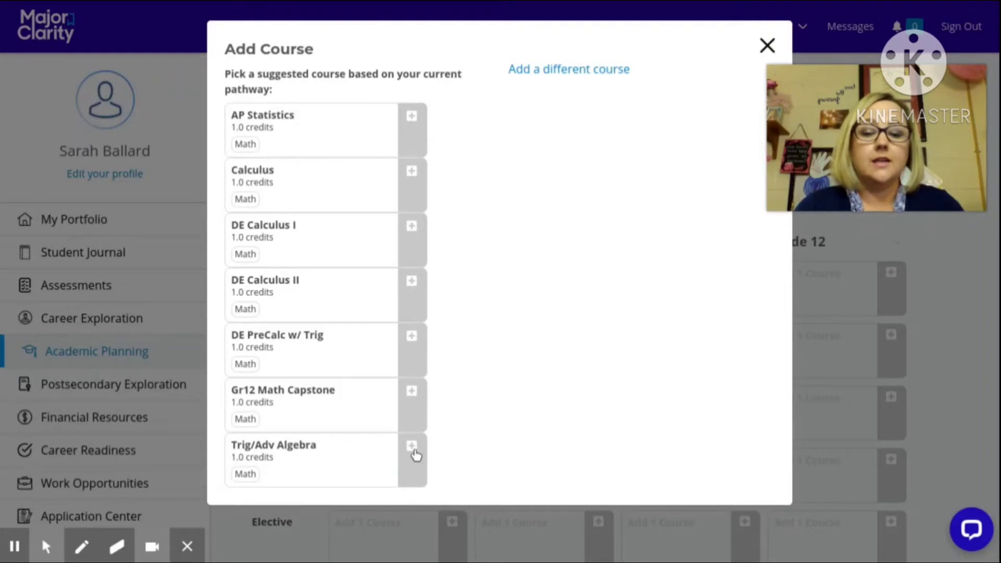
{"action": "left_click", "coordinate": [413, 449]}
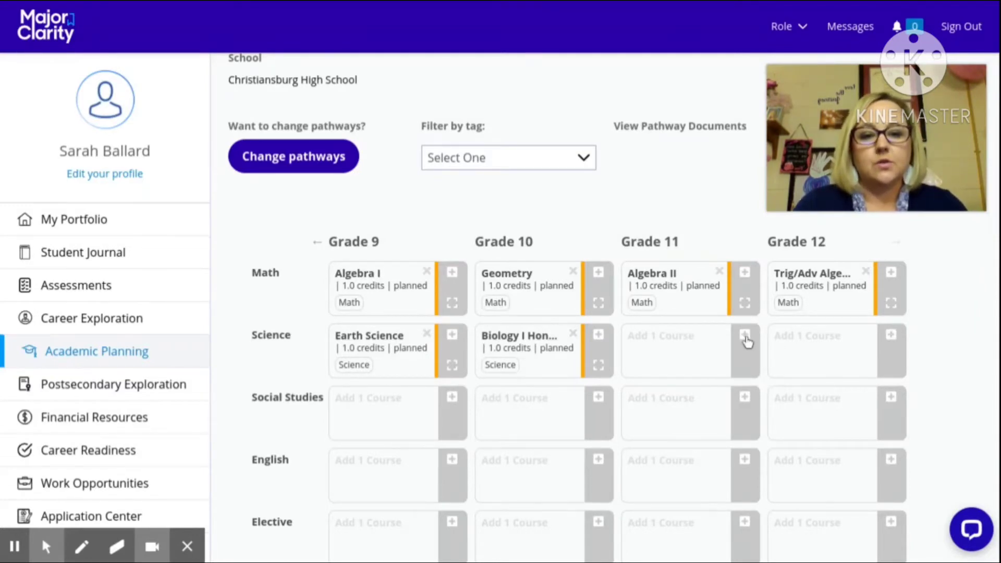
Add Chemistry I as the Grade 11 science course and Physics I as the Grade 12 science course
{"action": "left_click", "coordinate": [746, 336]}
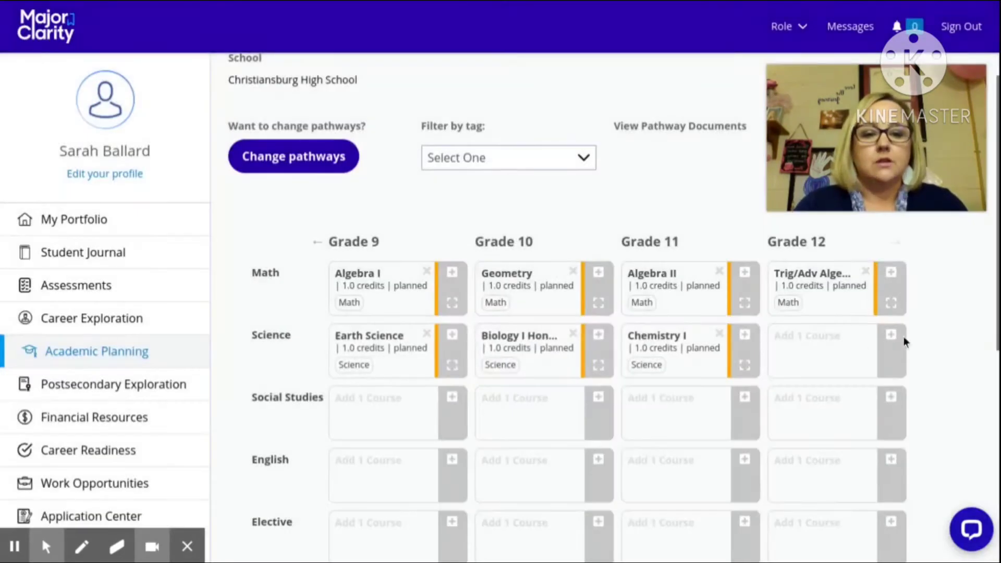
{"action": "left_click", "coordinate": [892, 334]}
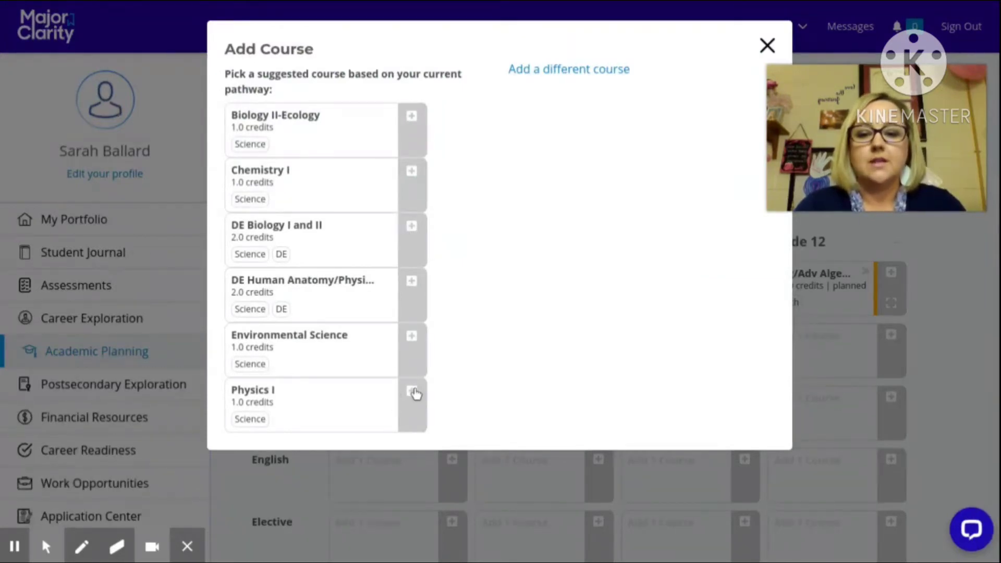
{"action": "left_click", "coordinate": [412, 392]}
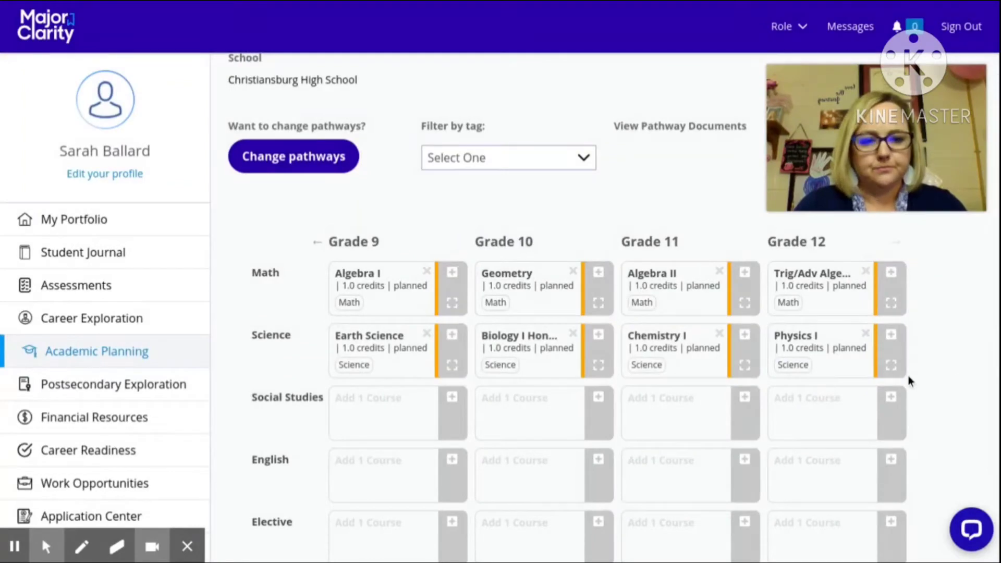
Add Environmental Science as a second Grade 12 science course and expand that cell to list its courses
{"action": "left_click", "coordinate": [892, 369]}
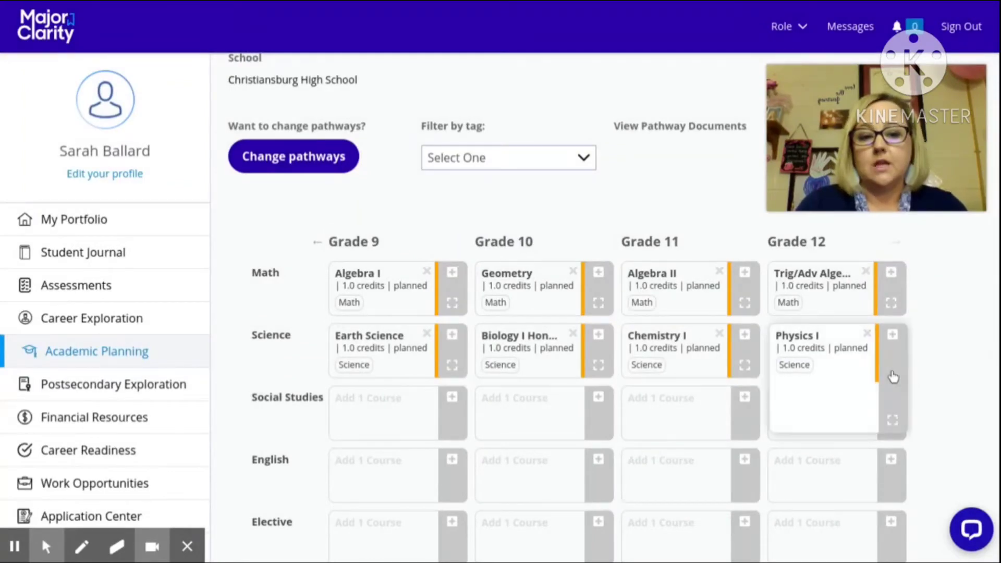
{"action": "left_click", "coordinate": [893, 336]}
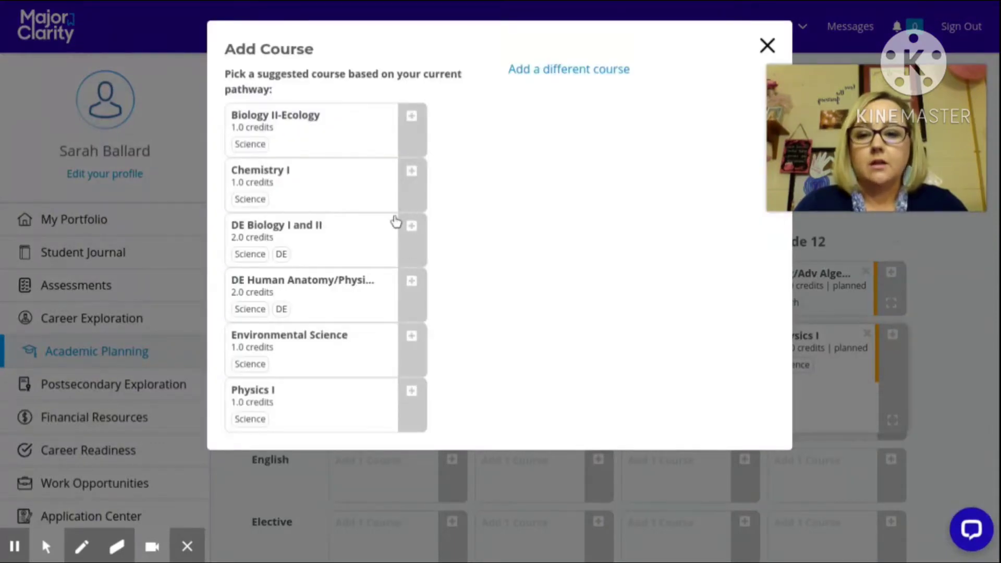
{"action": "left_click", "coordinate": [414, 340]}
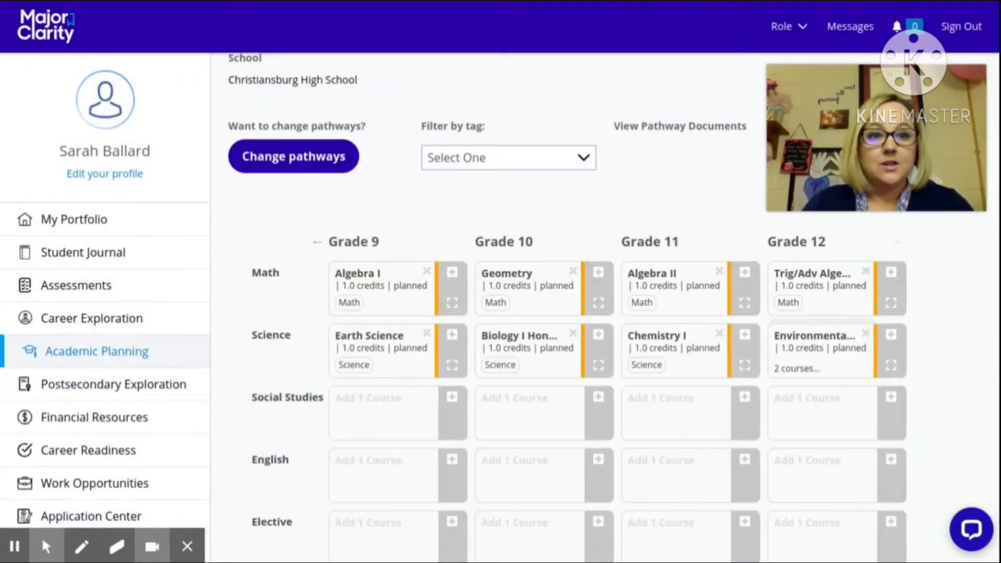
{"action": "left_click", "coordinate": [892, 366]}
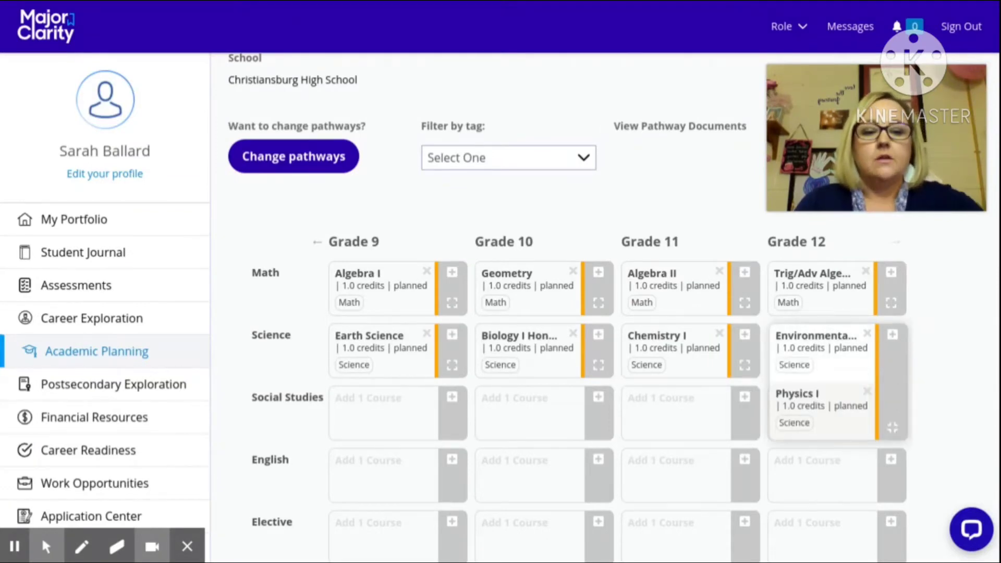
Review the math and science credit progress in the Graduation Tracker below the course grid
{"action": "scroll", "coordinate": [714, 427], "scroll_direction": "down", "scroll_amount": 2}
{"action": "scroll", "coordinate": [716, 405], "scroll_direction": "down", "scroll_amount": 2}
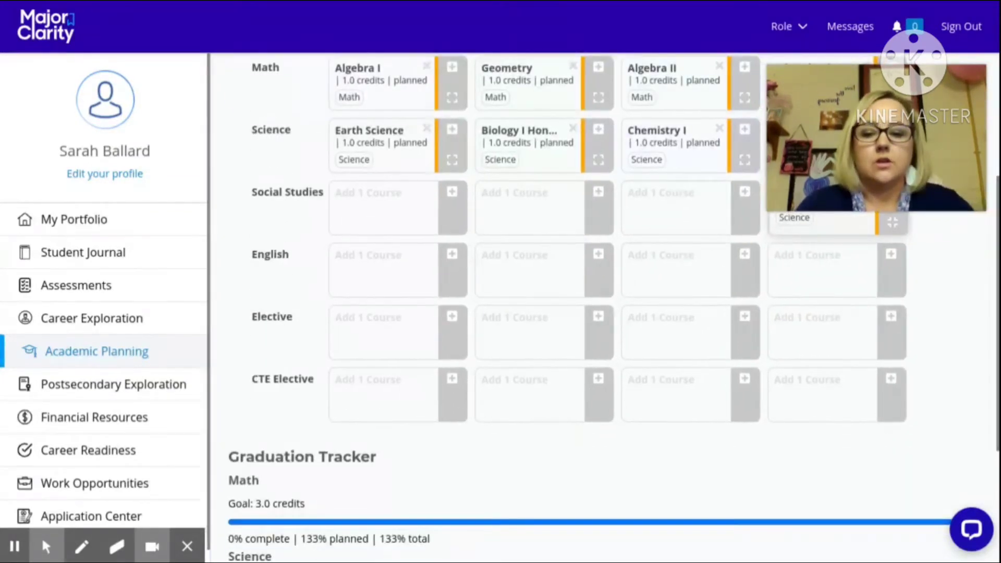
{"action": "scroll", "coordinate": [570, 480], "scroll_direction": "down", "scroll_amount": 3}
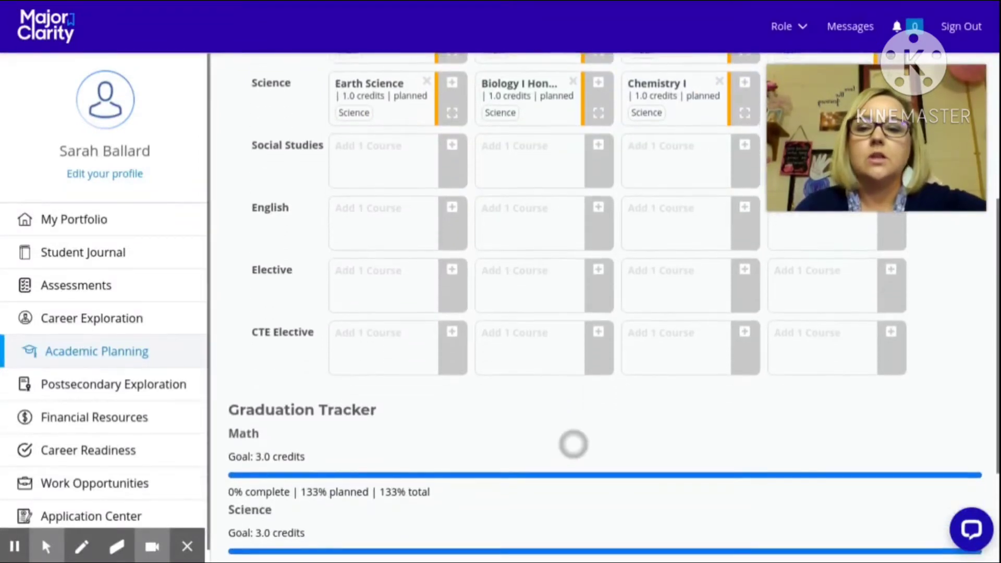
{"action": "scroll", "coordinate": [576, 344], "scroll_direction": "down", "scroll_amount": 1}
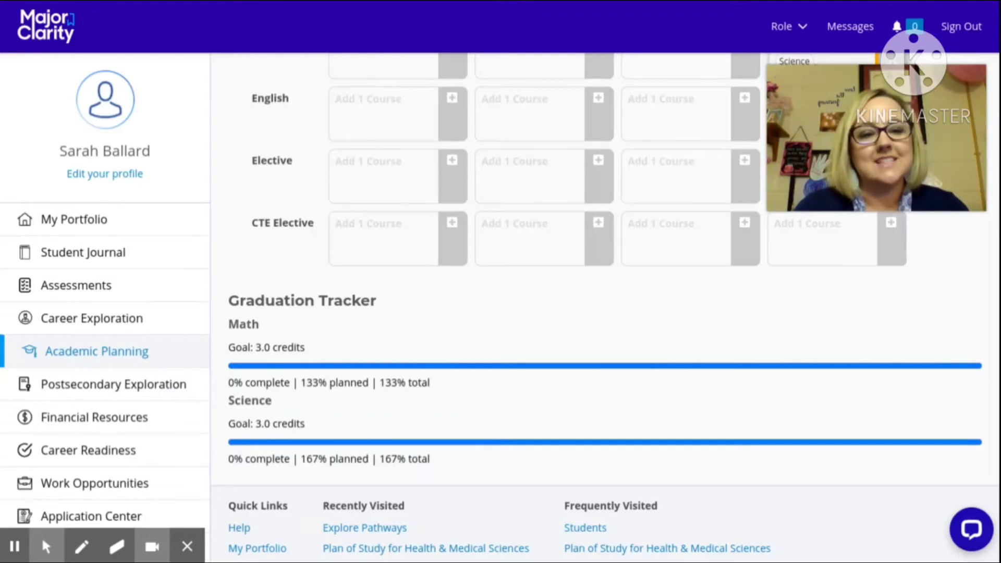
Change the plan of study pathway to Health & Medical Sciences and view its course grid
{"action": "scroll", "coordinate": [492, 424], "scroll_direction": "down", "scroll_amount": 1}
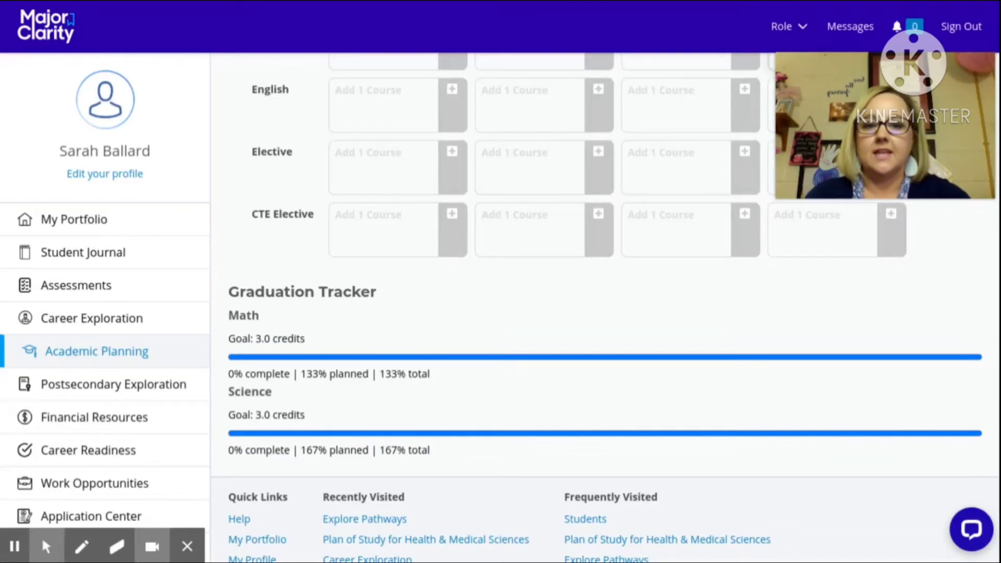
{"action": "scroll", "coordinate": [849, 306], "scroll_direction": "up", "scroll_amount": 10}
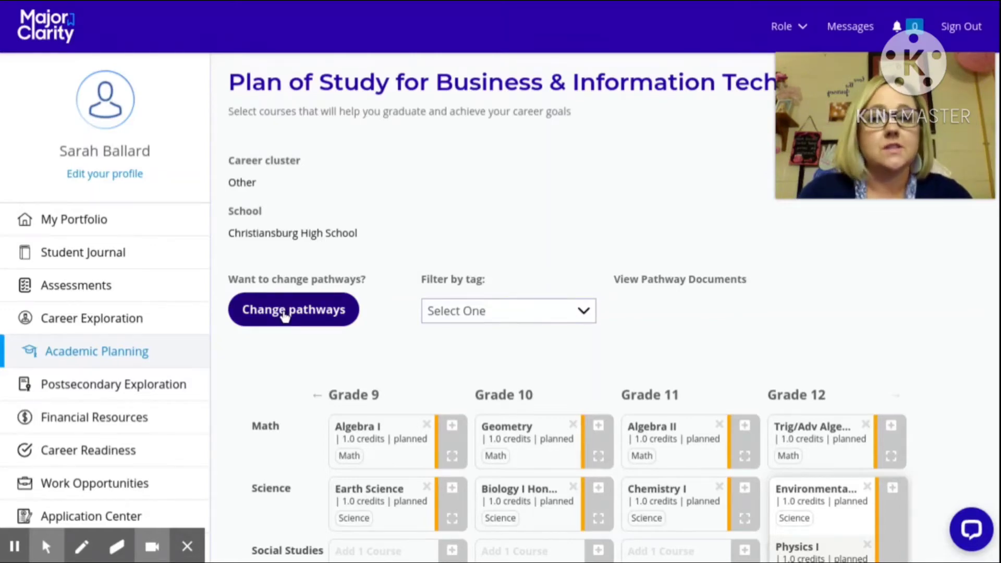
{"action": "left_click", "coordinate": [296, 308]}
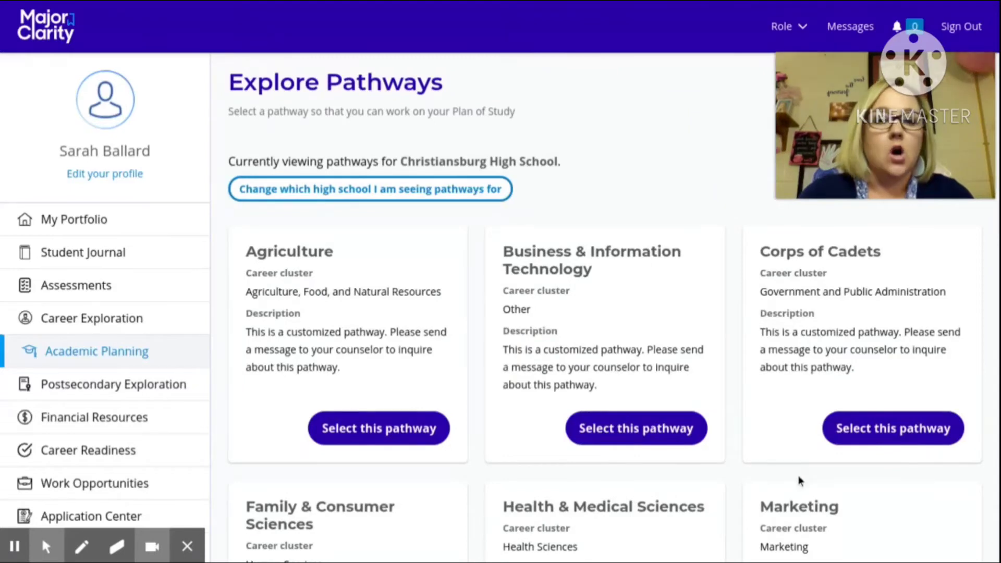
{"action": "scroll", "coordinate": [912, 255], "scroll_direction": "down", "scroll_amount": 4}
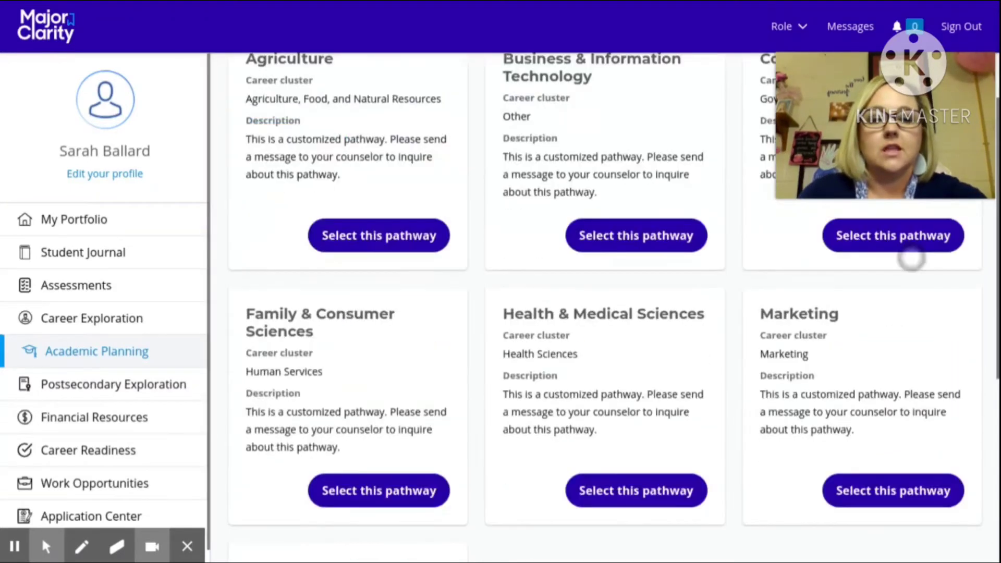
{"action": "left_click", "coordinate": [676, 470]}
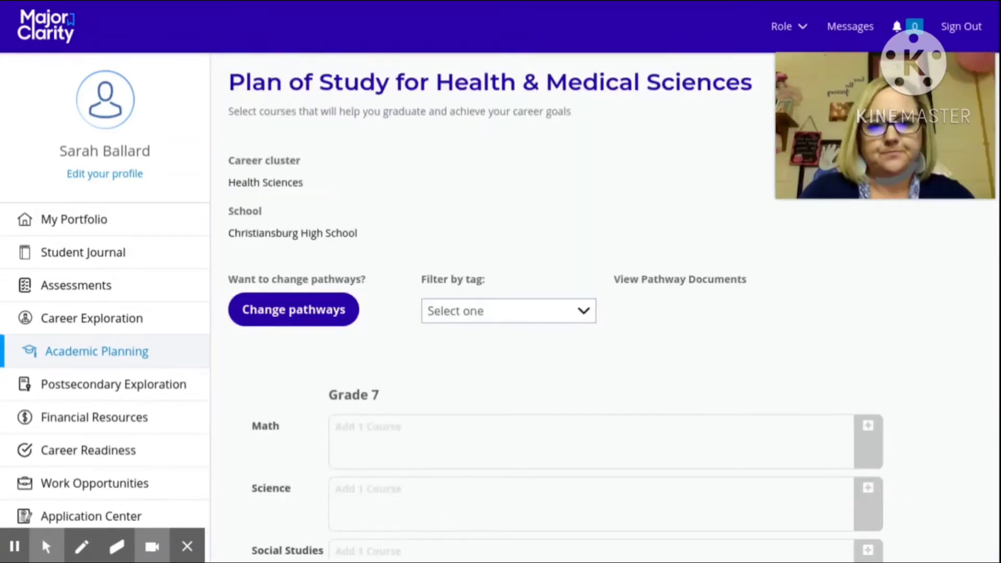
{"action": "scroll", "coordinate": [605, 307], "scroll_direction": "down", "scroll_amount": 10}
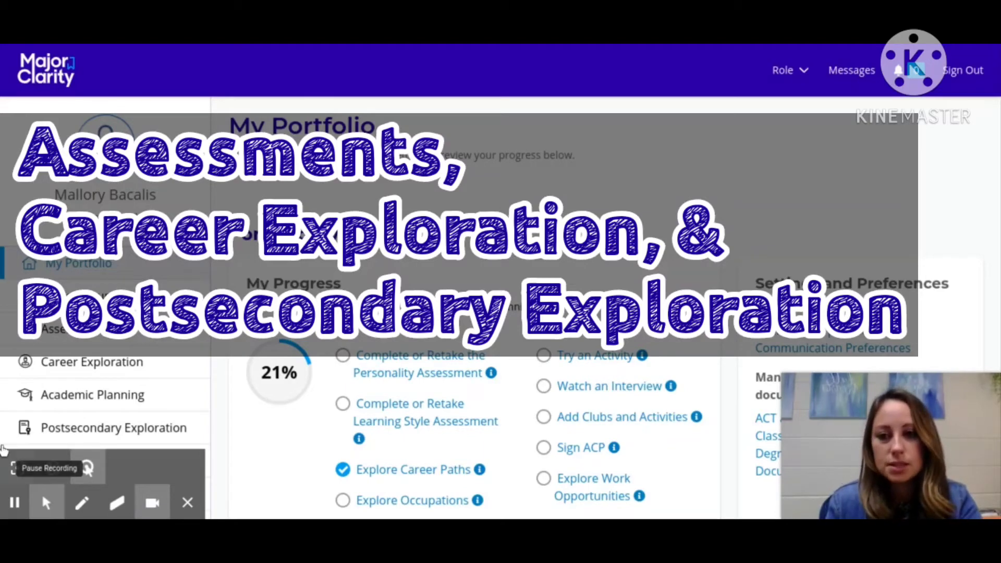
Open the Assessments page and look over the Personality Assessment and Learning Styles Assessment
{"action": "left_click", "coordinate": [78, 338]}
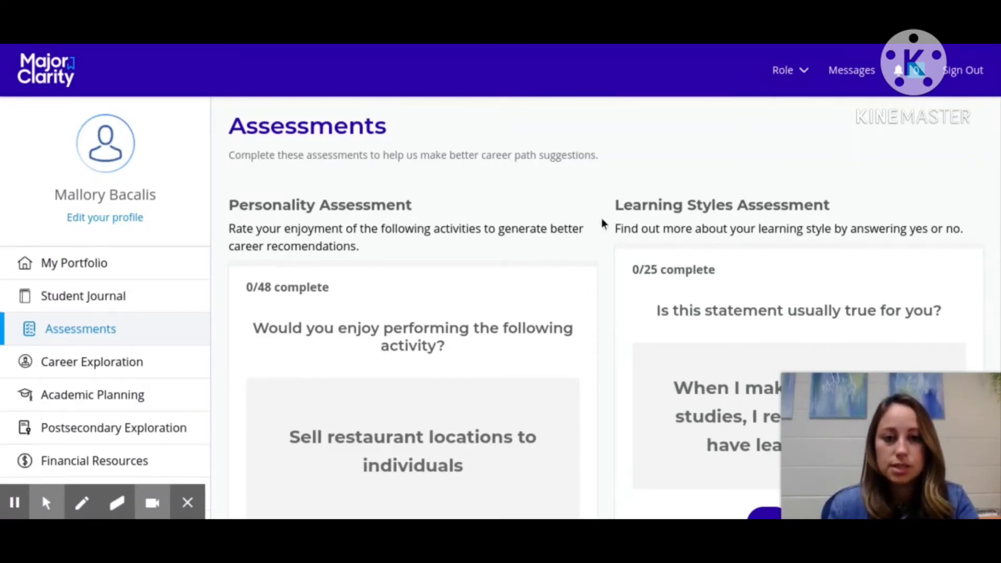
{"action": "scroll", "coordinate": [600, 258], "scroll_direction": "down", "scroll_amount": 3}
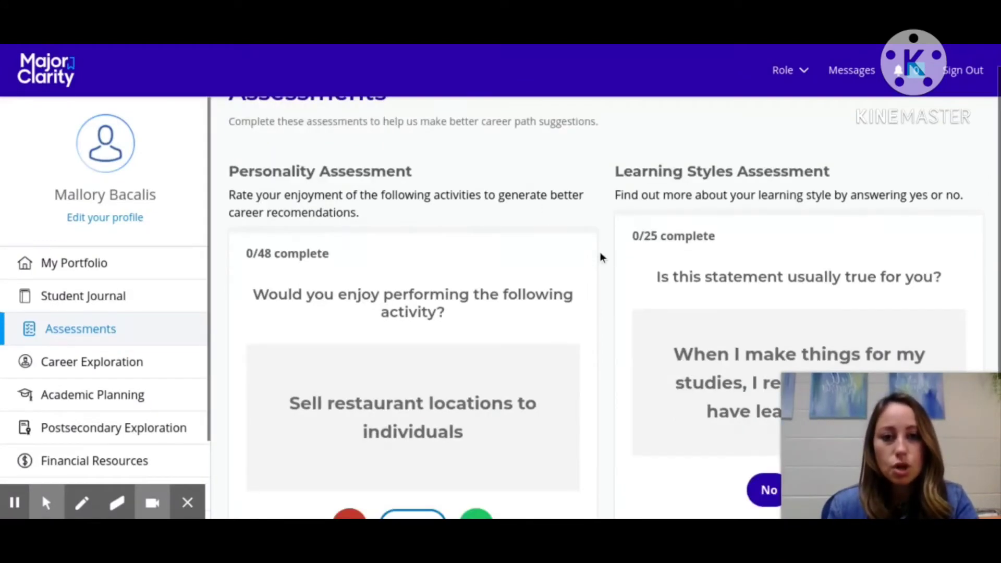
{"action": "scroll", "coordinate": [578, 363], "scroll_direction": "up", "scroll_amount": 3}
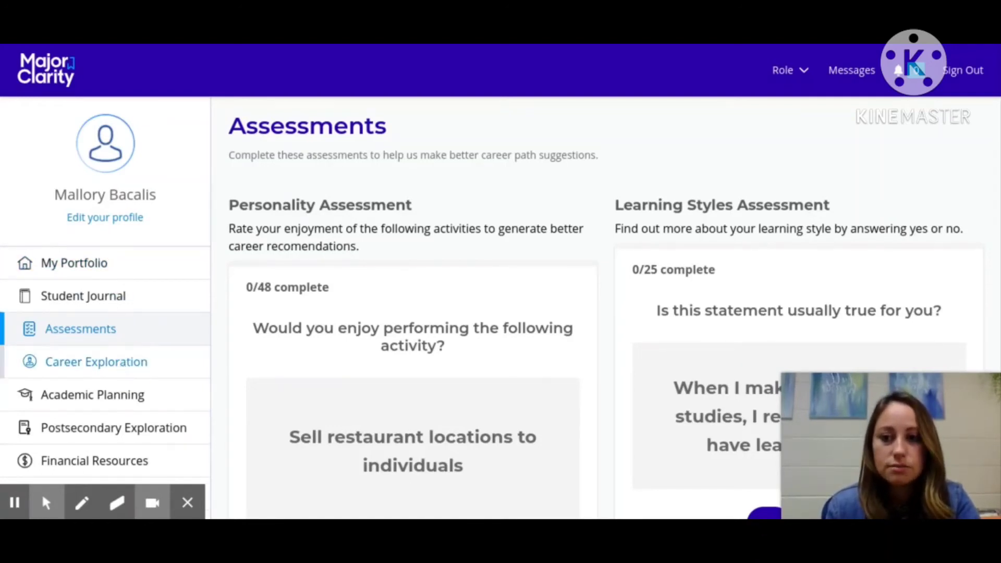
Open Career Exploration and filter the career paths by the Science strength
{"action": "left_click", "coordinate": [96, 362]}
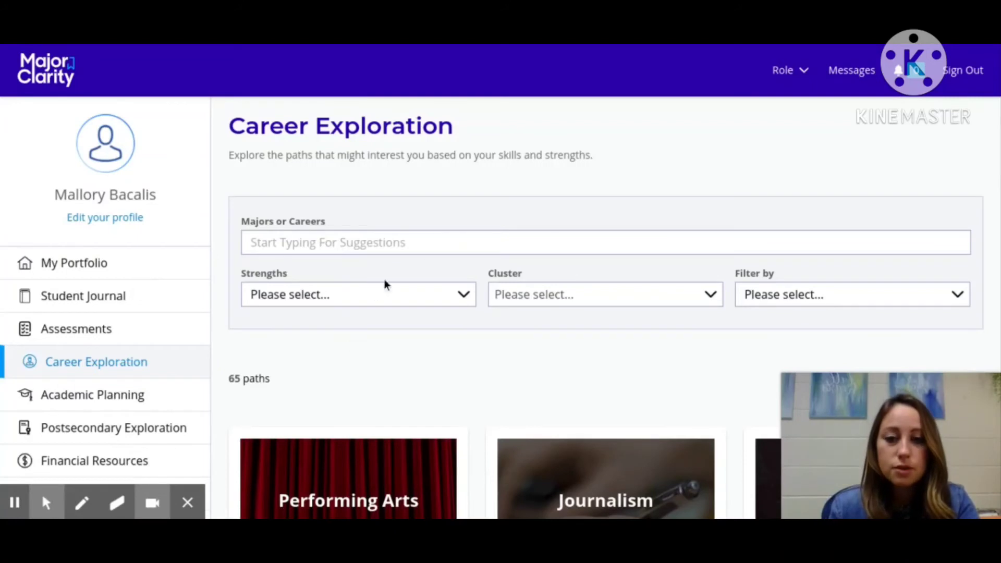
{"action": "left_click", "coordinate": [405, 302]}
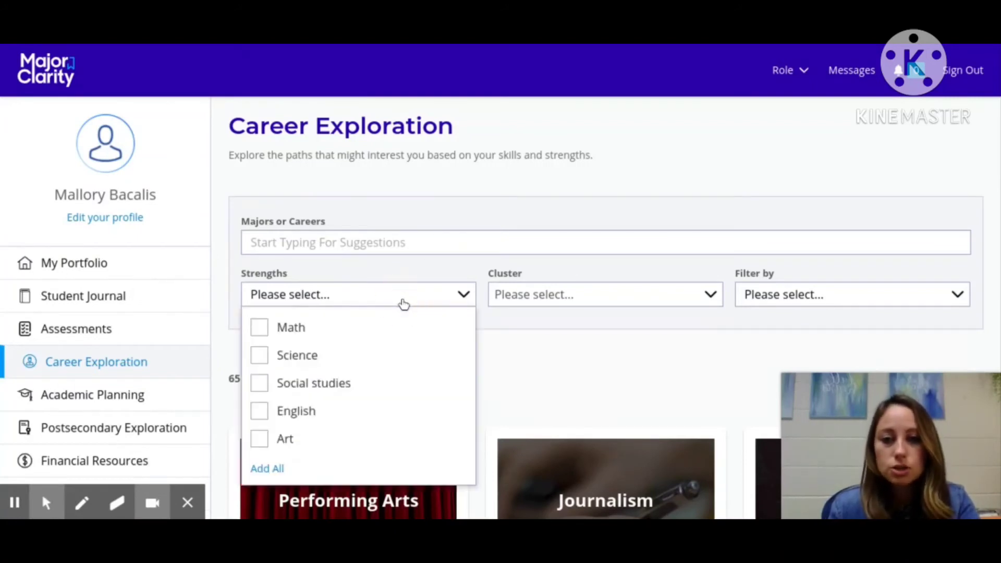
{"action": "left_click", "coordinate": [304, 358]}
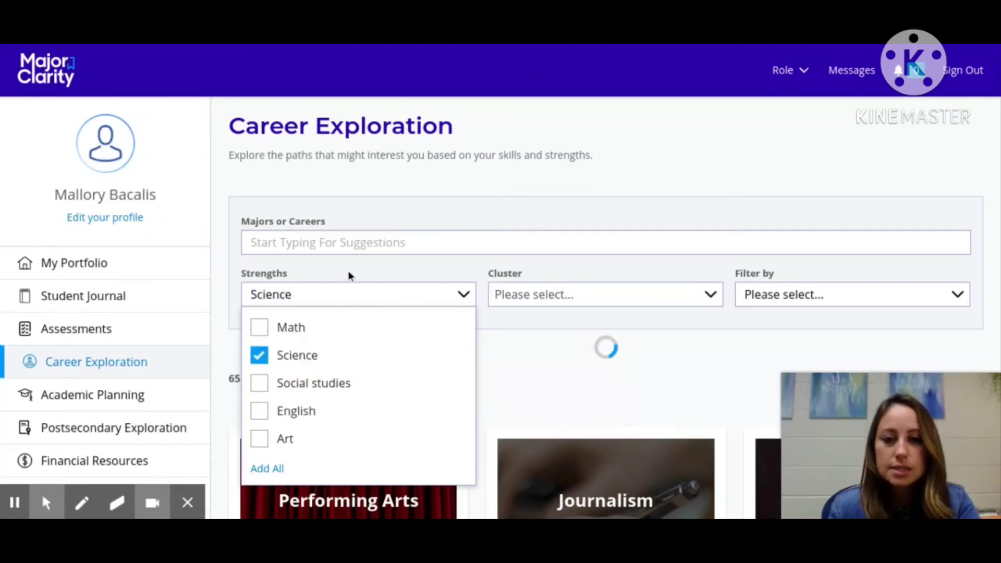
{"action": "left_click", "coordinate": [552, 323]}
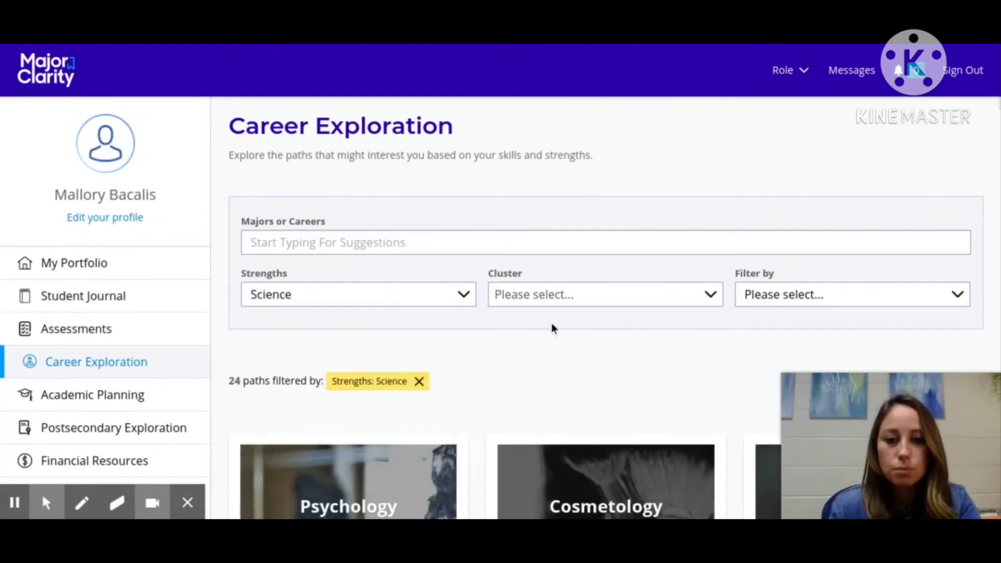
Browse the career paths filtered by Science and open the Agriculture path
{"action": "scroll", "coordinate": [552, 323], "scroll_direction": "down", "scroll_amount": 1}
{"action": "scroll", "coordinate": [552, 324], "scroll_direction": "down", "scroll_amount": 1}
{"action": "scroll", "coordinate": [552, 323], "scroll_direction": "down", "scroll_amount": 3}
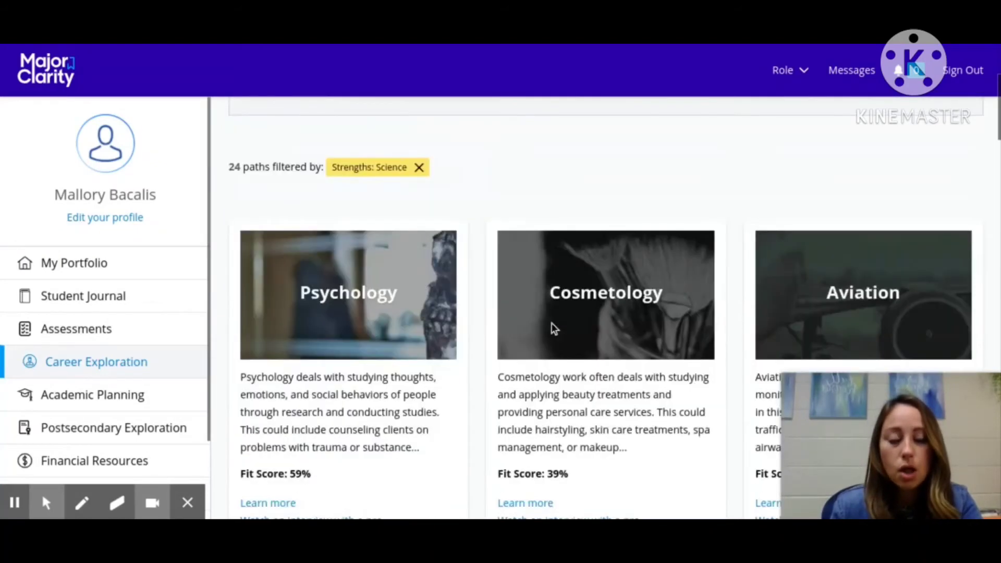
{"action": "scroll", "coordinate": [552, 324], "scroll_direction": "down", "scroll_amount": 5}
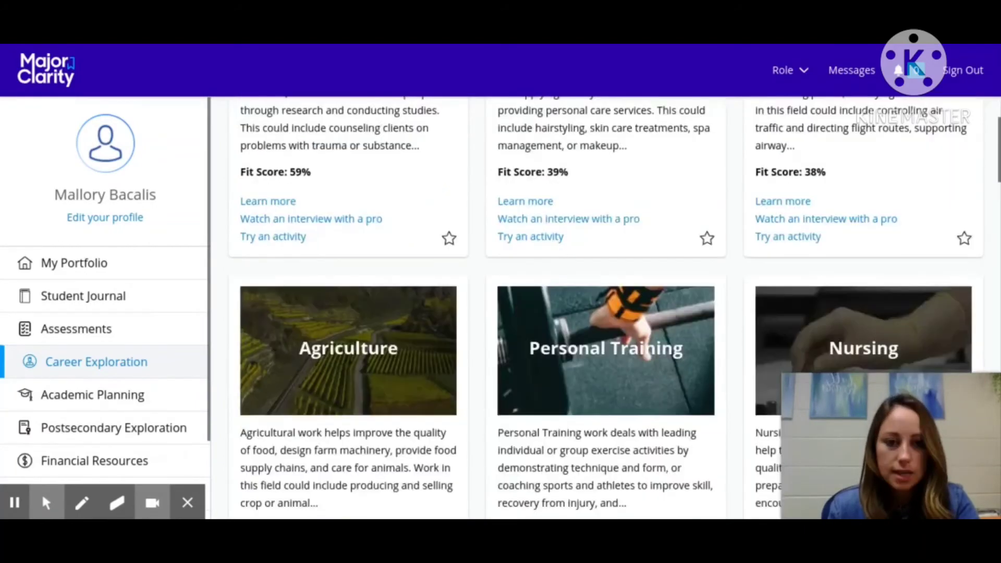
{"action": "scroll", "coordinate": [391, 316], "scroll_direction": "down", "scroll_amount": 3}
{"action": "scroll", "coordinate": [391, 316], "scroll_direction": "up", "scroll_amount": 2}
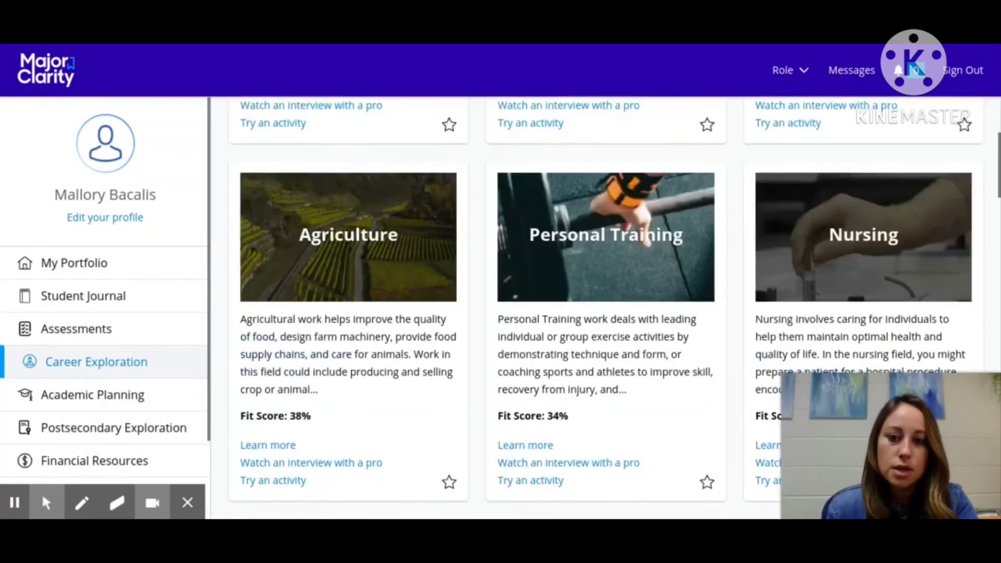
{"action": "left_click", "coordinate": [389, 246]}
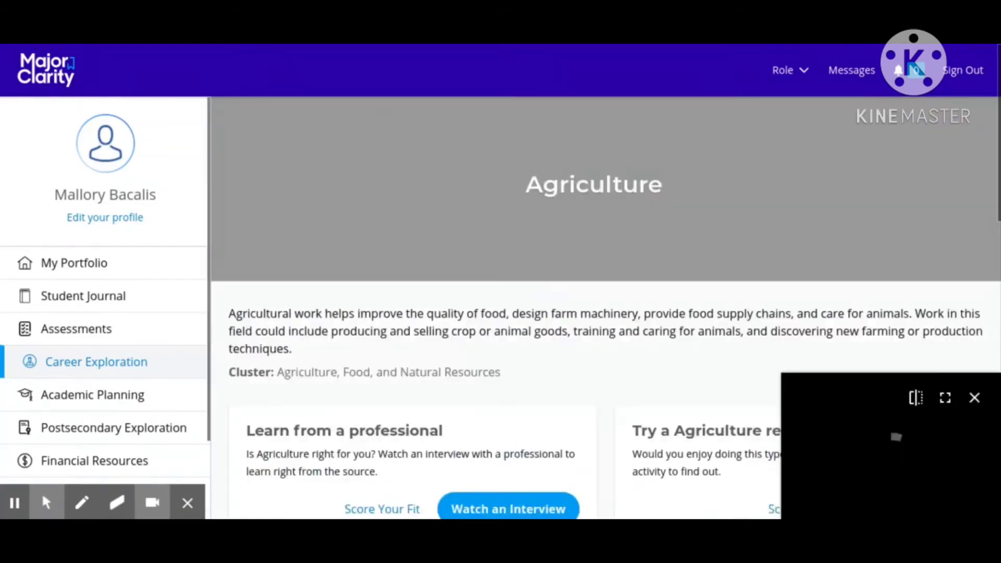
Examine the Agriculture path's description, interview and activity options, education levels and list of occupations
{"action": "scroll", "coordinate": [570, 356], "scroll_direction": "down", "scroll_amount": 1}
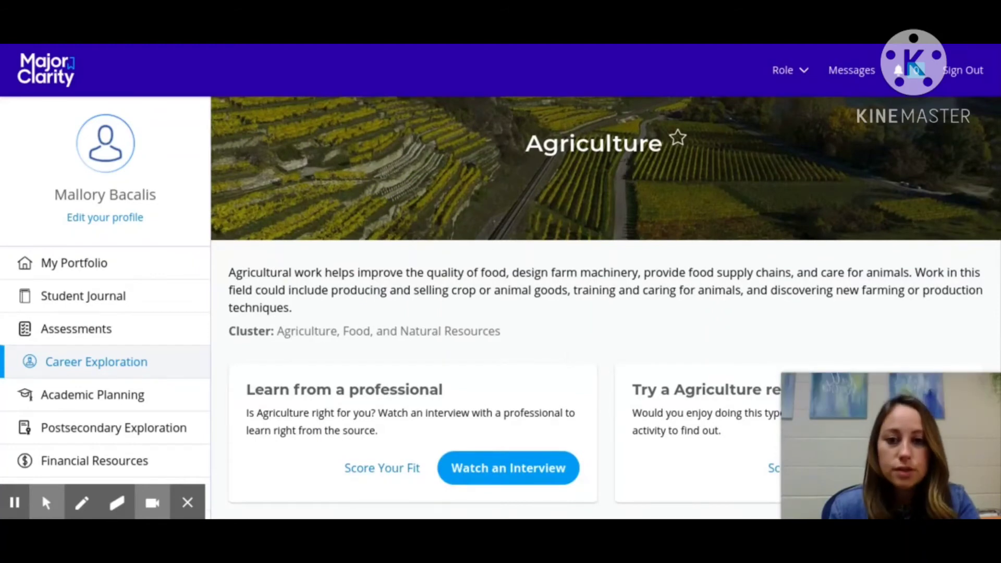
{"action": "scroll", "coordinate": [540, 395], "scroll_direction": "down", "scroll_amount": 3}
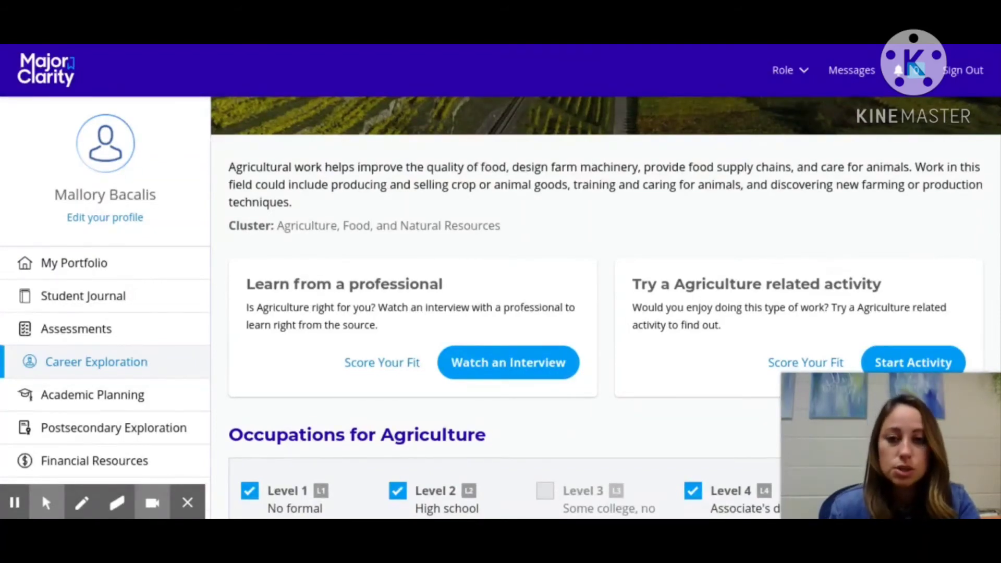
{"action": "scroll", "coordinate": [604, 269], "scroll_direction": "down", "scroll_amount": 1}
{"action": "scroll", "coordinate": [605, 307], "scroll_direction": "down", "scroll_amount": 1}
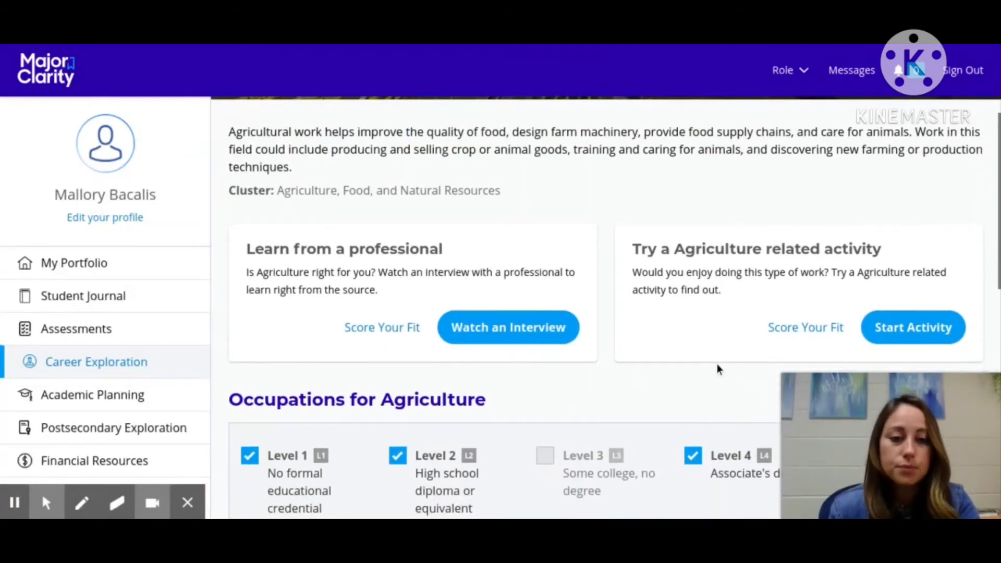
{"action": "scroll", "coordinate": [717, 365], "scroll_direction": "down", "scroll_amount": 1}
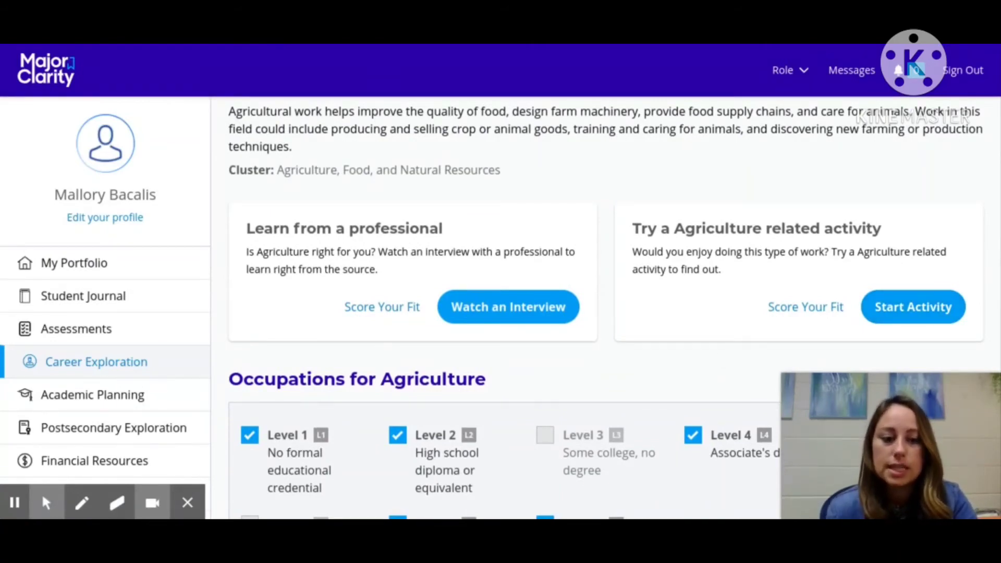
{"action": "scroll", "coordinate": [605, 308], "scroll_direction": "down", "scroll_amount": 4}
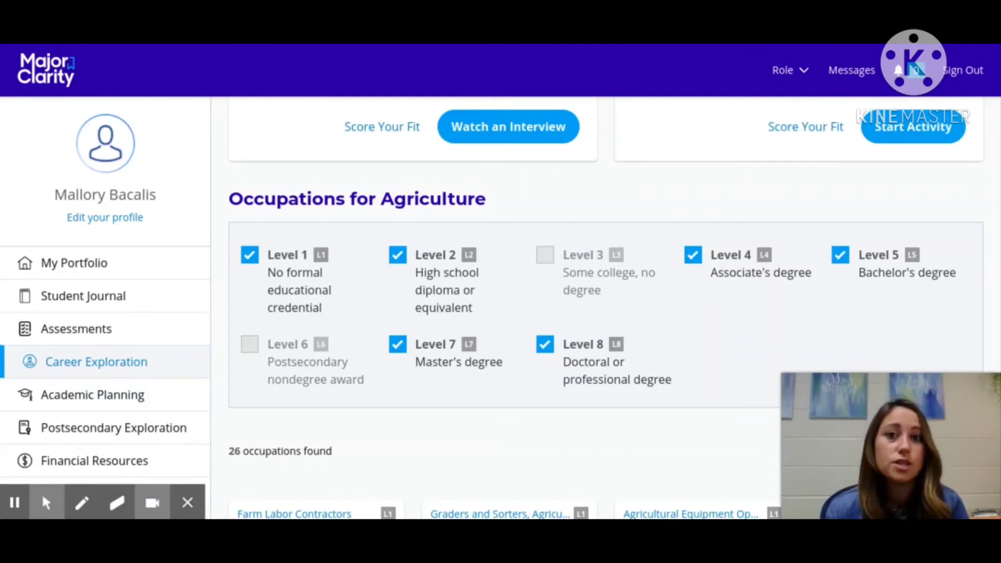
{"action": "scroll", "coordinate": [606, 308], "scroll_direction": "down", "scroll_amount": 7}
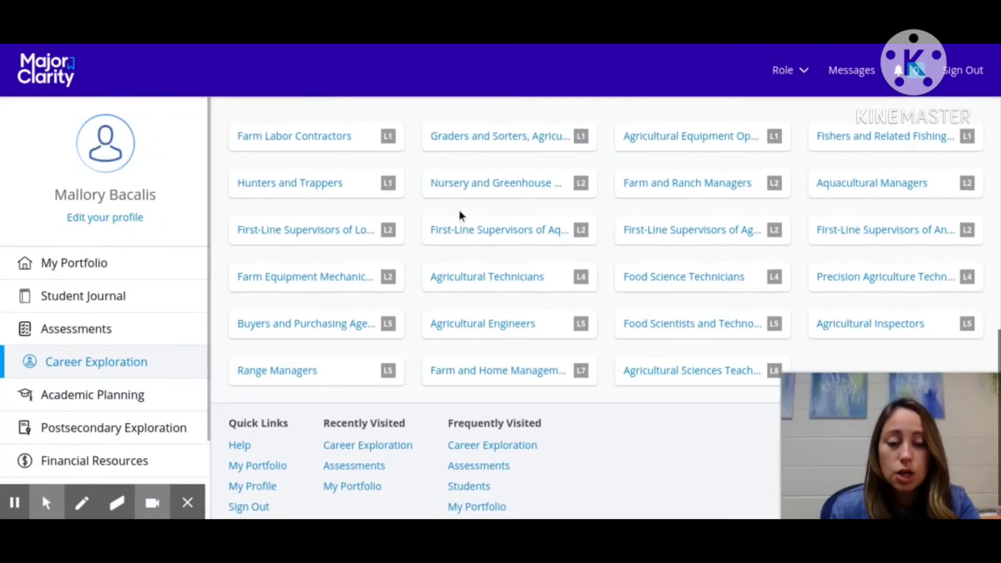
{"action": "scroll", "coordinate": [659, 246], "scroll_direction": "down", "scroll_amount": 1}
{"action": "scroll", "coordinate": [659, 245], "scroll_direction": "up", "scroll_amount": 4}
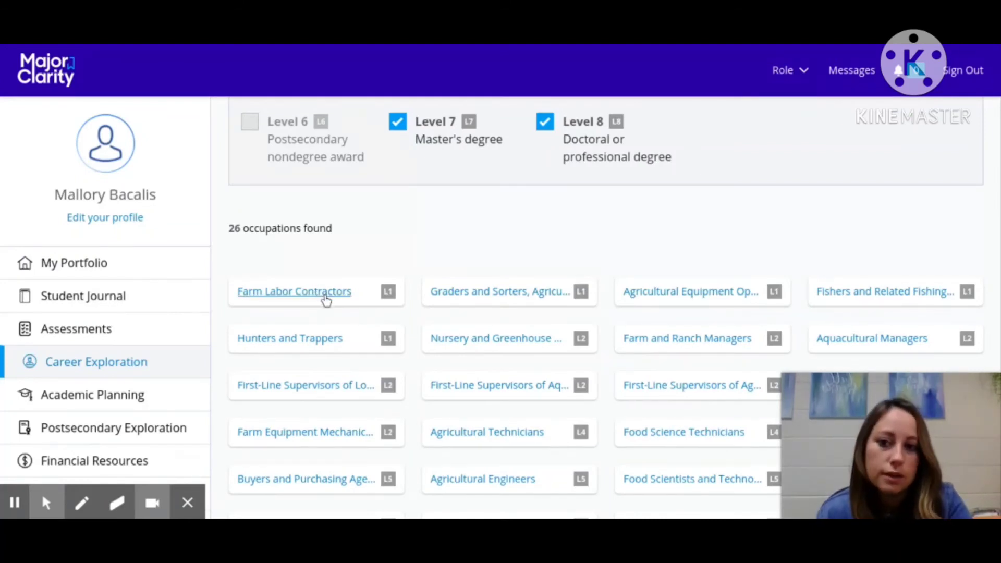
Open the Farm Labor Contractors occupation and read its education, wage, job growth, common tasks and work style details
{"action": "left_click", "coordinate": [323, 294]}
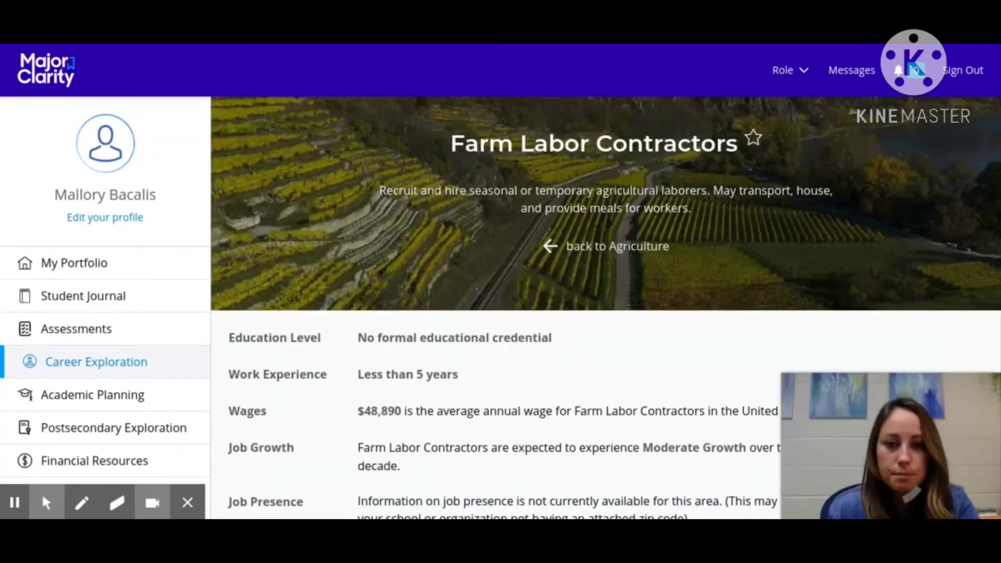
{"action": "scroll", "coordinate": [553, 310], "scroll_direction": "down", "scroll_amount": 5}
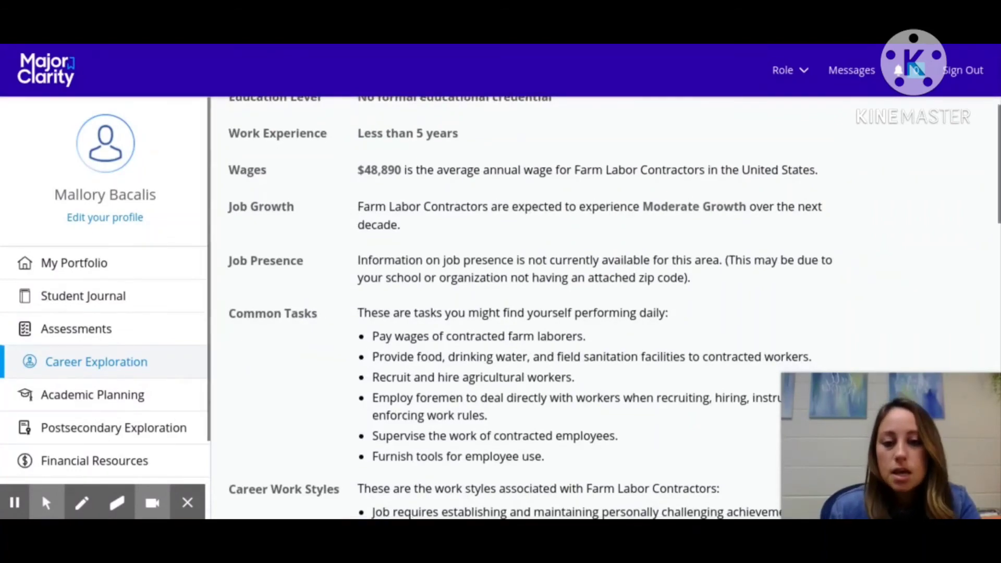
{"action": "scroll", "coordinate": [553, 310], "scroll_direction": "down", "scroll_amount": 4}
{"action": "scroll", "coordinate": [553, 309], "scroll_direction": "down", "scroll_amount": 4}
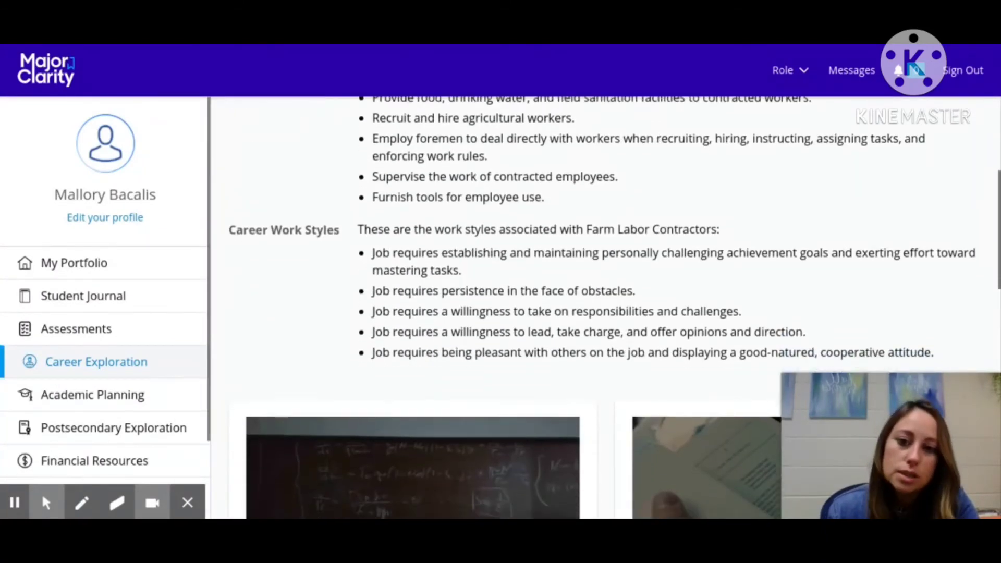
{"action": "scroll", "coordinate": [553, 310], "scroll_direction": "up", "scroll_amount": 10}
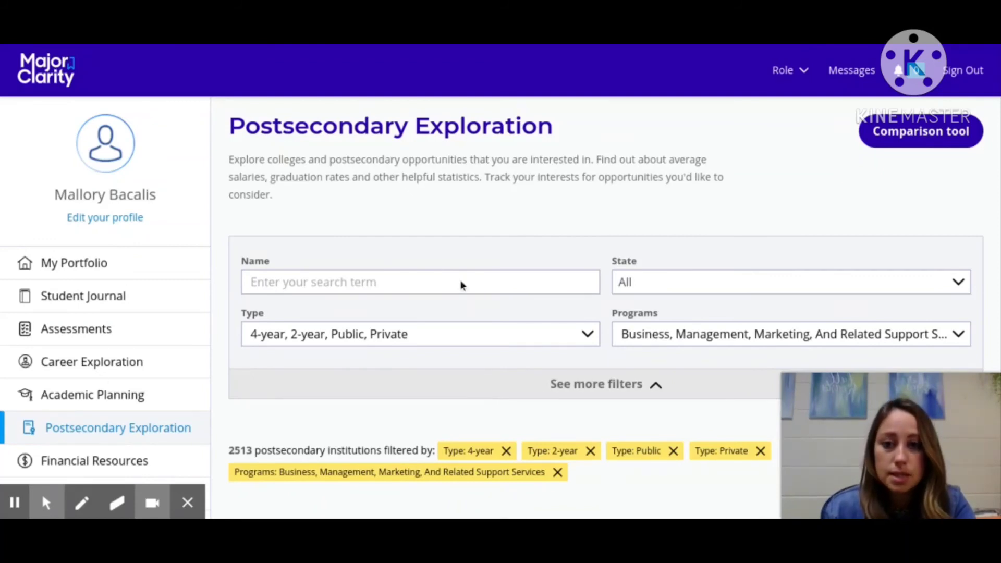
Check the institution Type filter options in Postsecondary Exploration, and open the Tulane University of Louisiana profile from the results
{"action": "left_click", "coordinate": [521, 340]}
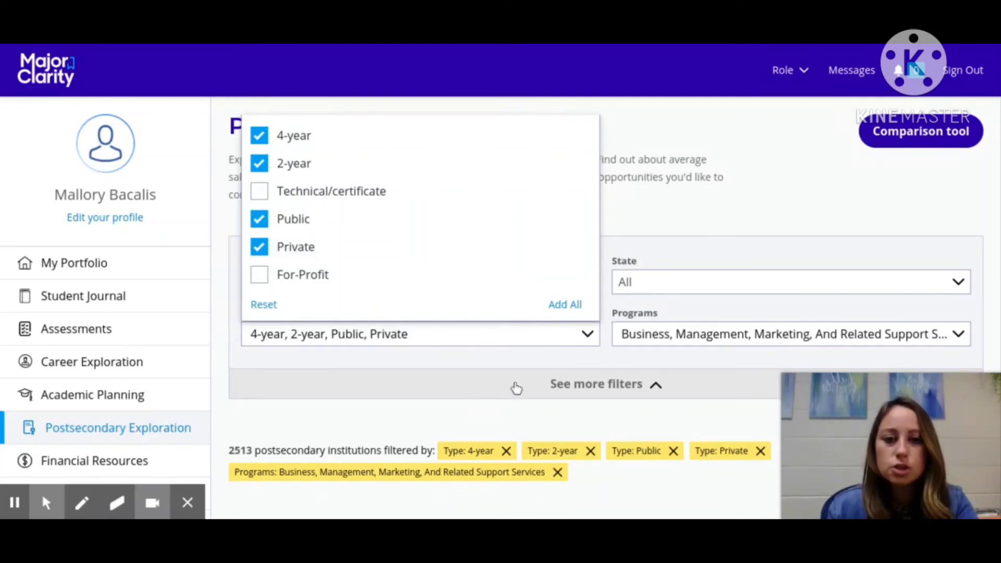
{"action": "left_click", "coordinate": [510, 364]}
{"action": "scroll", "coordinate": [769, 281], "scroll_direction": "down", "scroll_amount": 5}
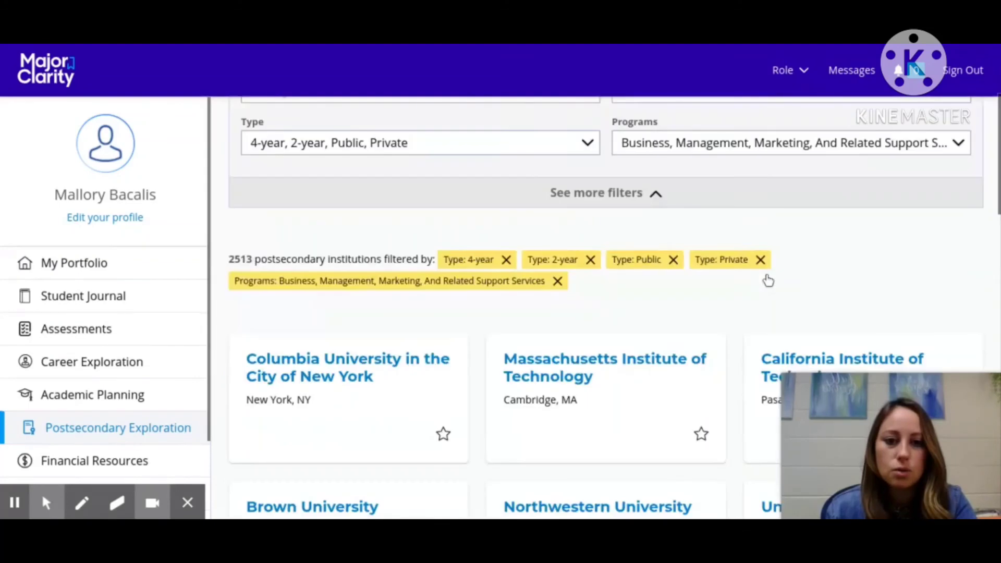
{"action": "scroll", "coordinate": [769, 281], "scroll_direction": "down", "scroll_amount": 4}
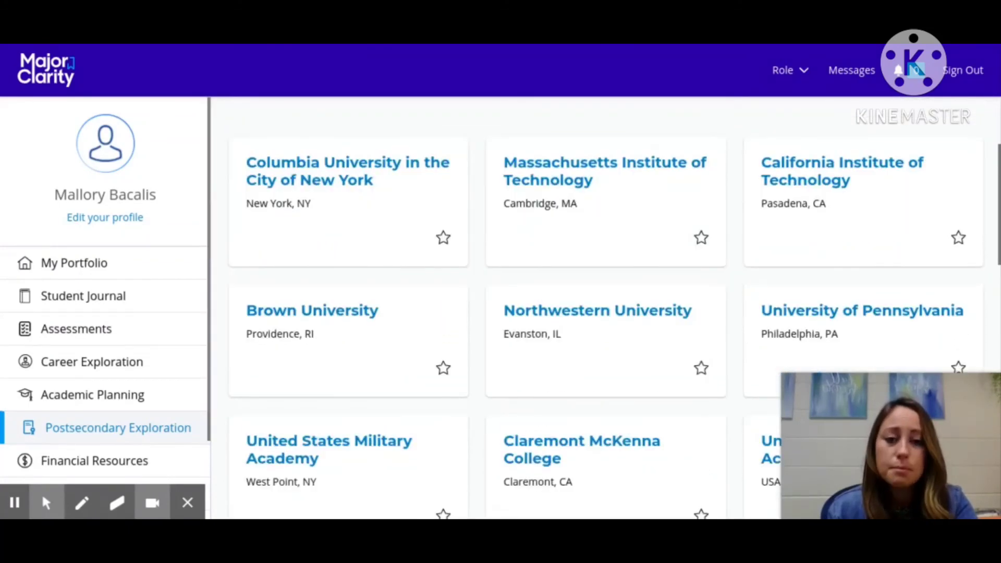
{"action": "scroll", "coordinate": [782, 261], "scroll_direction": "down", "scroll_amount": 5}
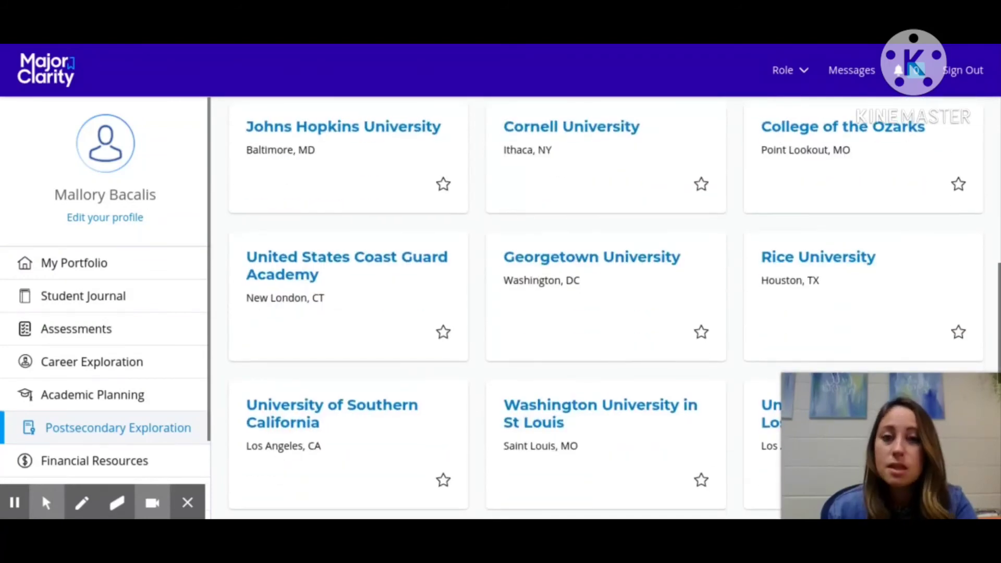
{"action": "scroll", "coordinate": [840, 260], "scroll_direction": "down", "scroll_amount": 7}
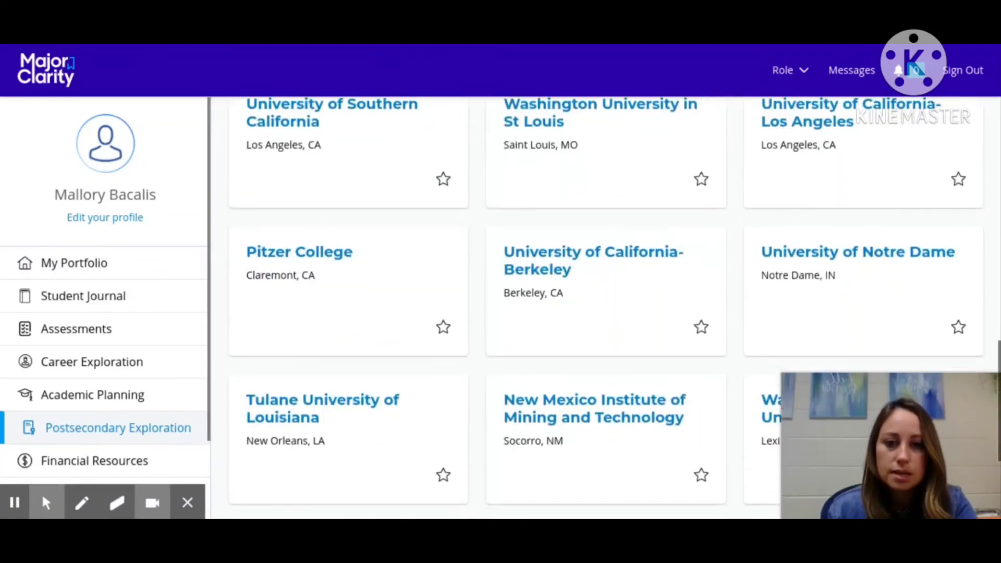
{"action": "scroll", "coordinate": [702, 291], "scroll_direction": "up", "scroll_amount": 1}
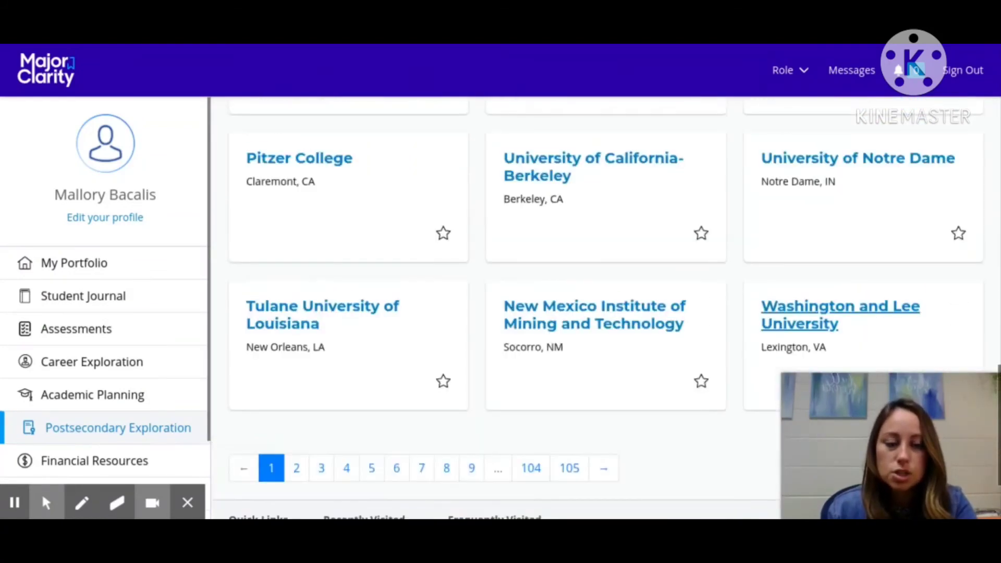
{"action": "left_click", "coordinate": [308, 322]}
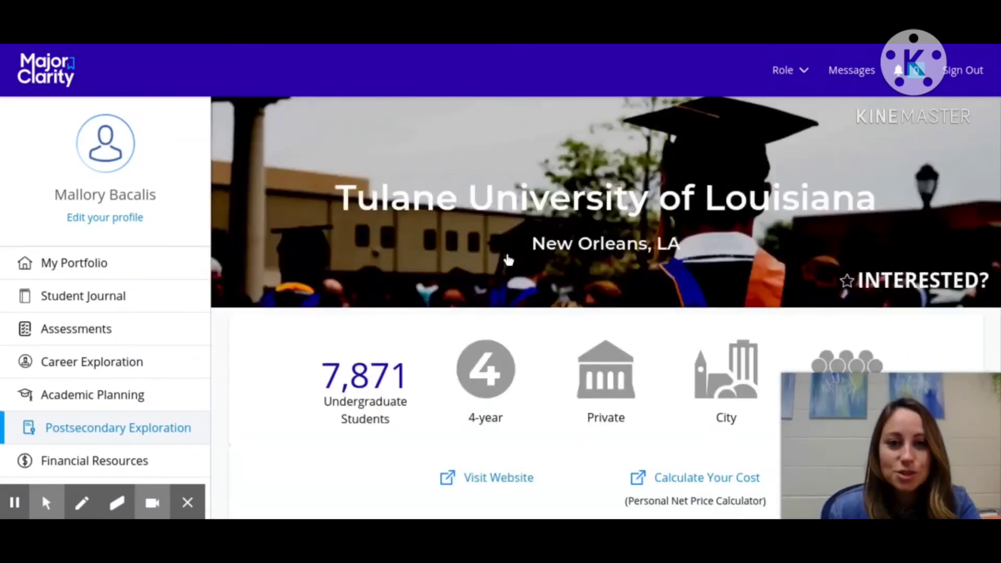
{"action": "scroll", "coordinate": [509, 260], "scroll_direction": "down", "scroll_amount": 2}
{"action": "scroll", "coordinate": [437, 271], "scroll_direction": "down", "scroll_amount": 4}
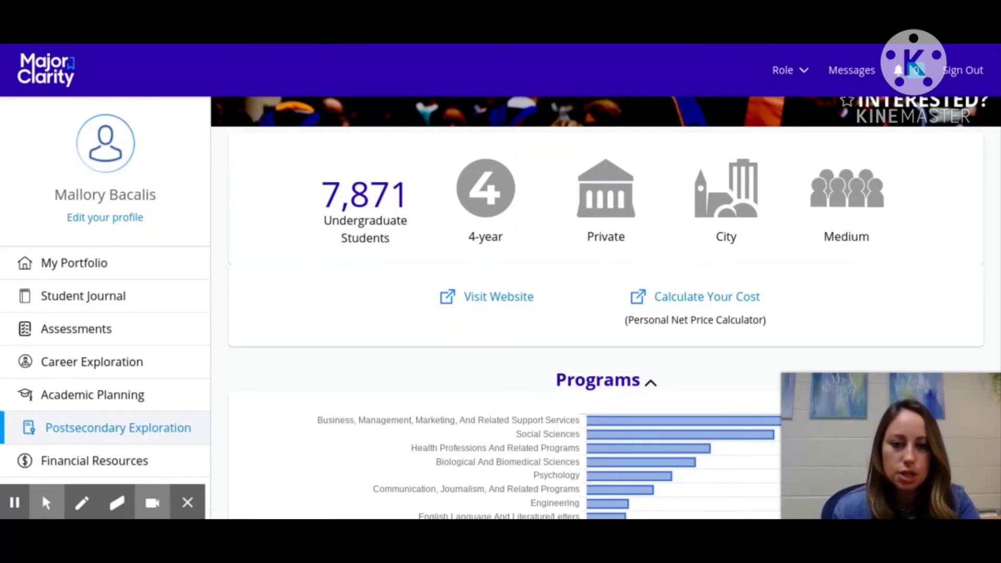
{"action": "scroll", "coordinate": [605, 308], "scroll_direction": "down", "scroll_amount": 4}
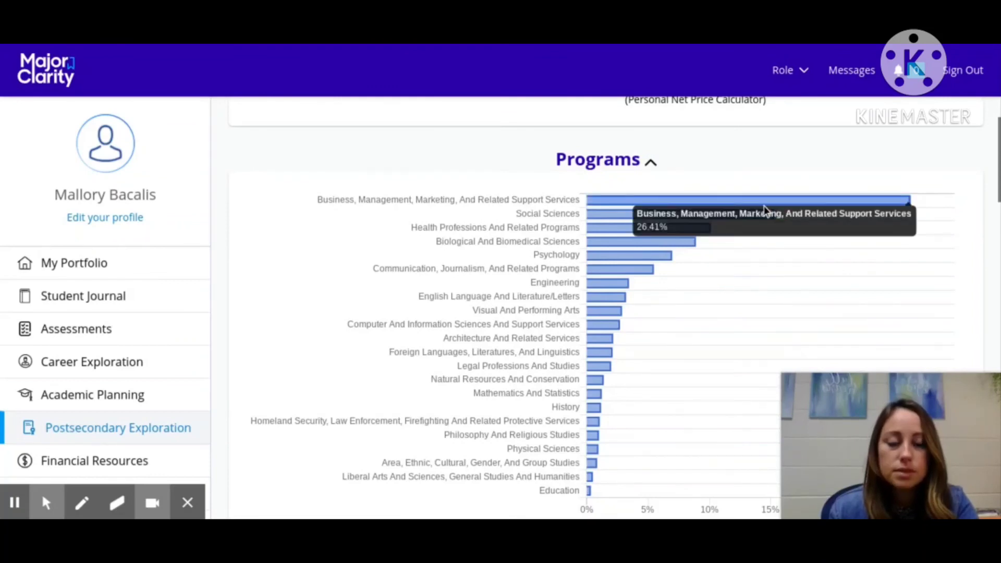
{"action": "mouse_move", "coordinate": [803, 209]}
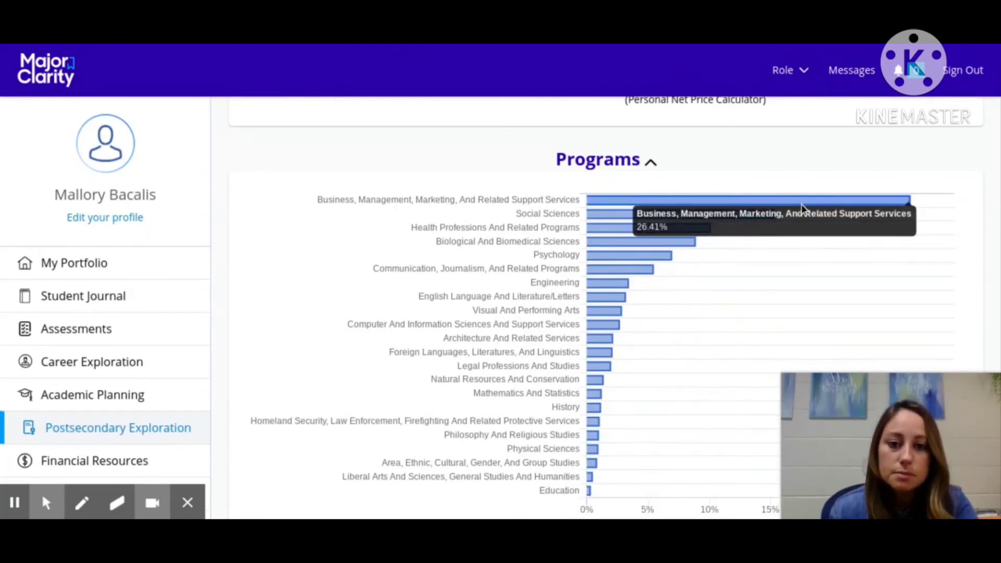
{"action": "scroll", "coordinate": [801, 205], "scroll_direction": "down", "scroll_amount": 1}
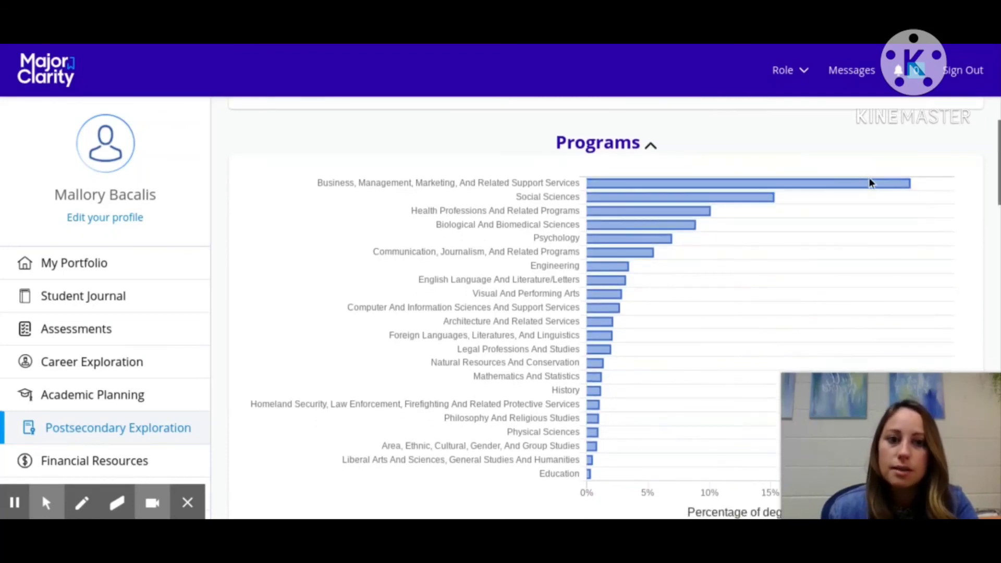
{"action": "mouse_move", "coordinate": [875, 184]}
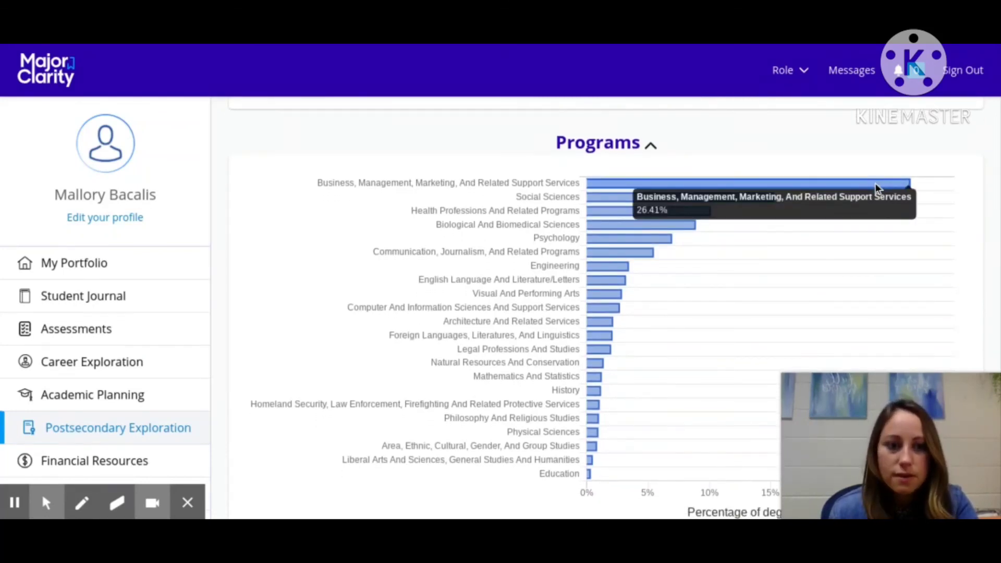
{"action": "scroll", "coordinate": [635, 413], "scroll_direction": "down", "scroll_amount": 3}
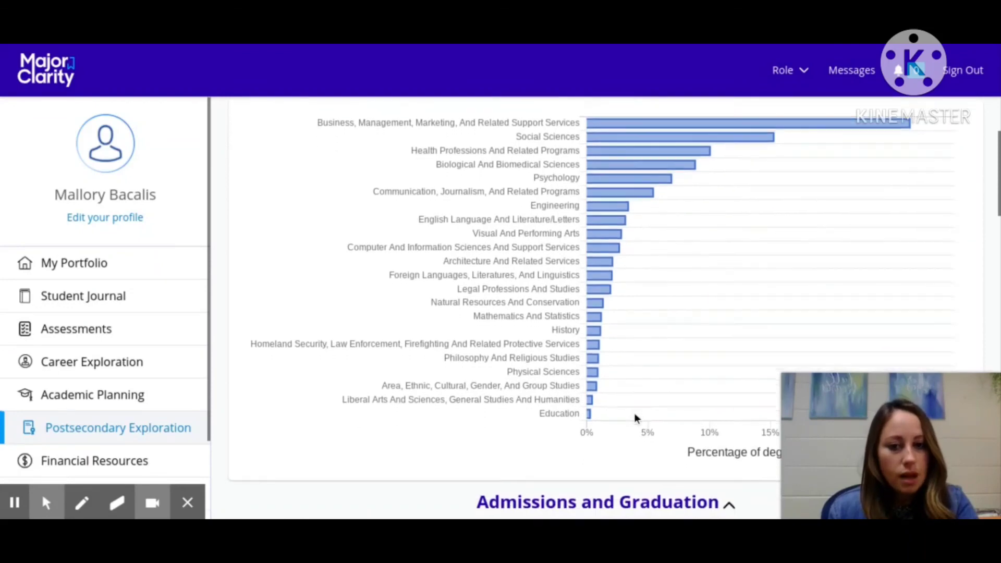
{"action": "scroll", "coordinate": [634, 413], "scroll_direction": "down", "scroll_amount": 2}
{"action": "mouse_move", "coordinate": [591, 382]}
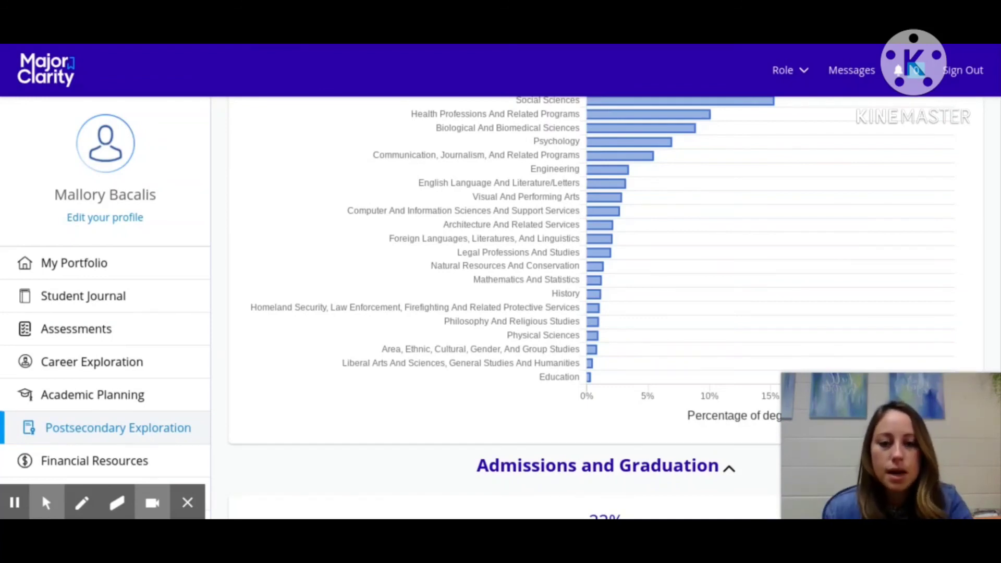
Read Tulane's Admissions and Graduation figures and the district admissions trends, and return to the profile's header
{"action": "scroll", "coordinate": [605, 302], "scroll_direction": "down", "scroll_amount": 7}
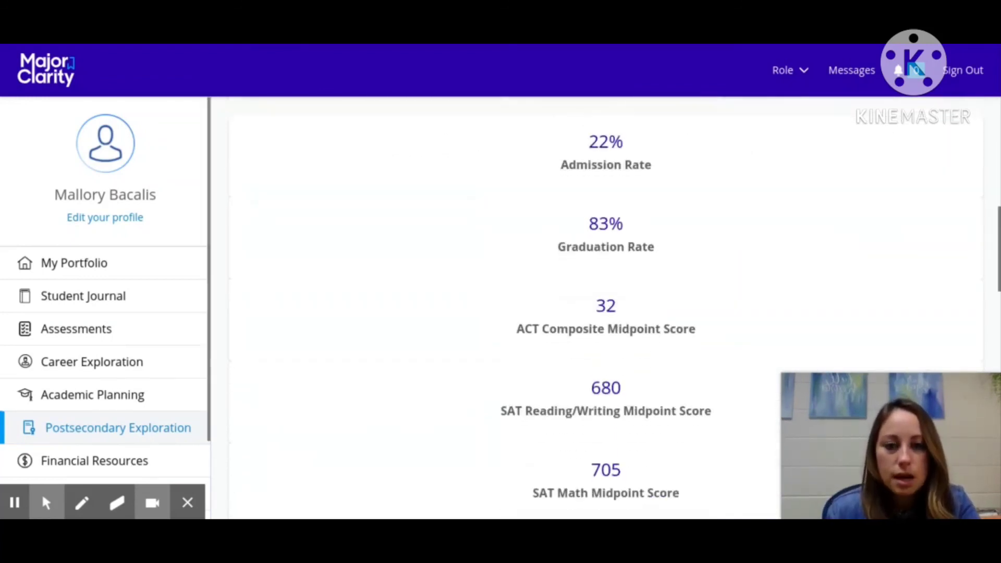
{"action": "scroll", "coordinate": [605, 307], "scroll_direction": "down", "scroll_amount": 1}
{"action": "scroll", "coordinate": [605, 308], "scroll_direction": "up", "scroll_amount": 1}
{"action": "scroll", "coordinate": [605, 308], "scroll_direction": "down", "scroll_amount": 1}
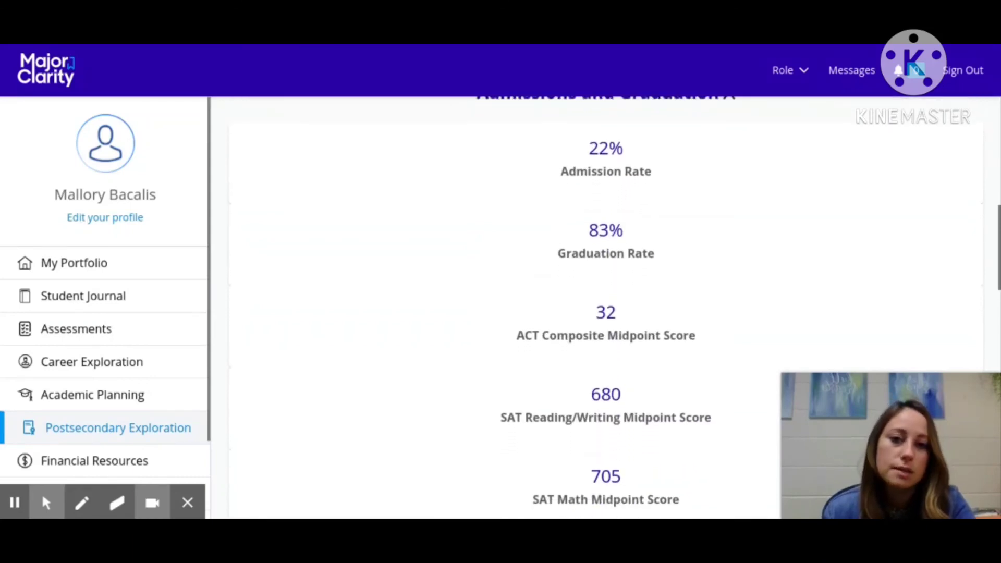
{"action": "scroll", "coordinate": [605, 307], "scroll_direction": "down", "scroll_amount": 6}
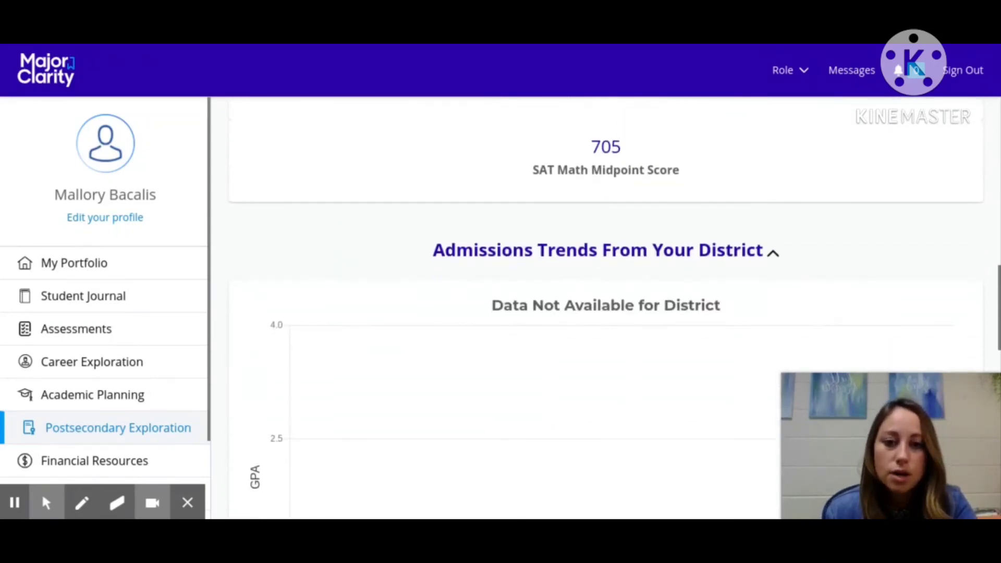
{"action": "scroll", "coordinate": [605, 308], "scroll_direction": "down", "scroll_amount": 5}
{"action": "scroll", "coordinate": [605, 308], "scroll_direction": "up", "scroll_amount": 12}
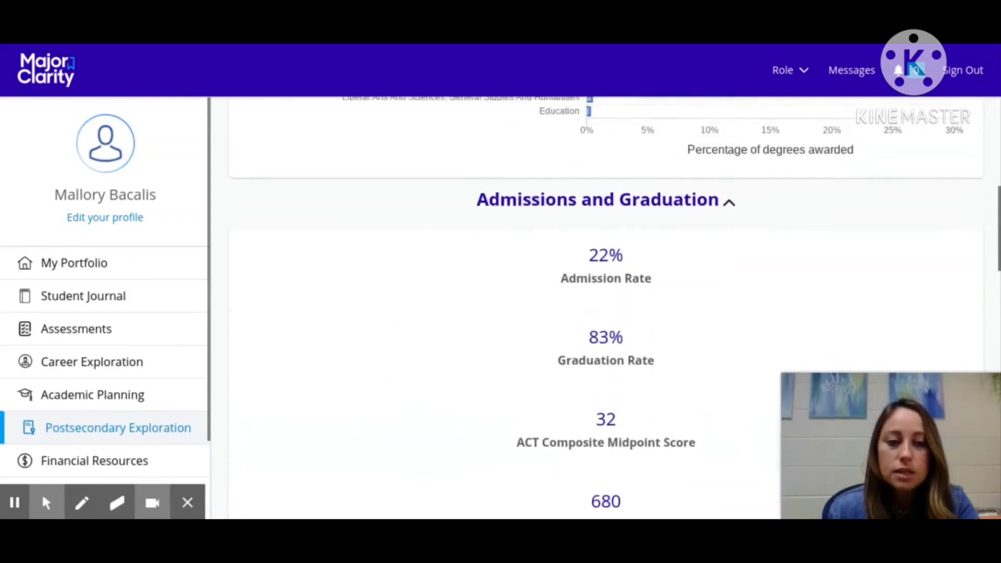
{"action": "scroll", "coordinate": [605, 308], "scroll_direction": "up", "scroll_amount": 8}
{"action": "scroll", "coordinate": [605, 308], "scroll_direction": "up", "scroll_amount": 4}
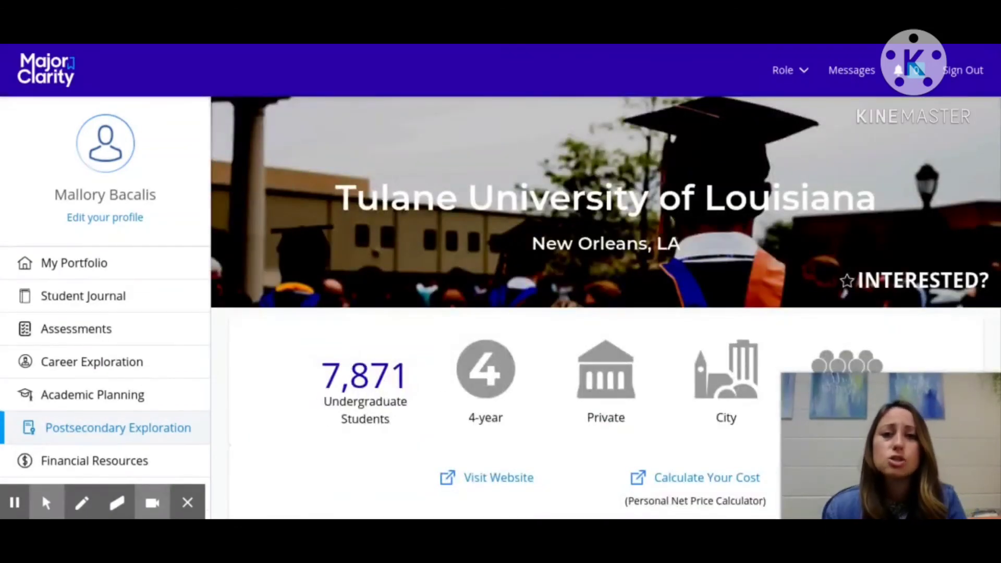